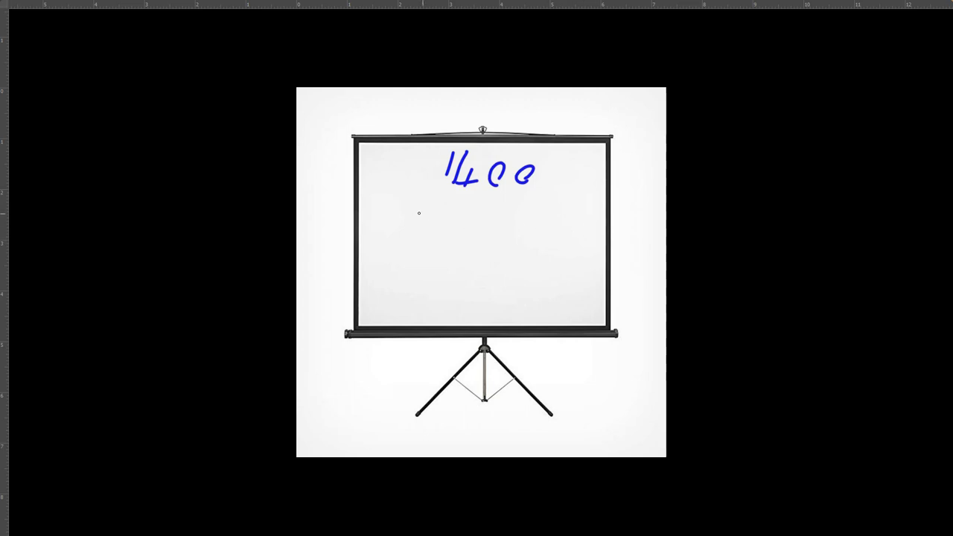
# - Add outward-pointing arrows either side of the handwritten 1400 and write 1050 beside the projector screen's inner edge
pyautogui.moveTo(365, 170); pyautogui.dragTo(414, 170)
pyautogui.moveTo(386, 166)
pyautogui.mouseDown()
pyautogui.moveTo(363, 173)
pyautogui.moveTo(381, 182)
pyautogui.mouseUp()
pyautogui.moveTo(563, 173)
pyautogui.mouseDown()
pyautogui.moveTo(596, 171)
pyautogui.moveTo(583, 178)
pyautogui.mouseUp()
pyautogui.moveTo(535, 224)
pyautogui.mouseDown()
pyautogui.moveTo(529, 244)
pyautogui.moveTo(548, 230)
pyautogui.moveTo(563, 244)
pyautogui.moveTo(591, 240)
pyautogui.mouseUp()
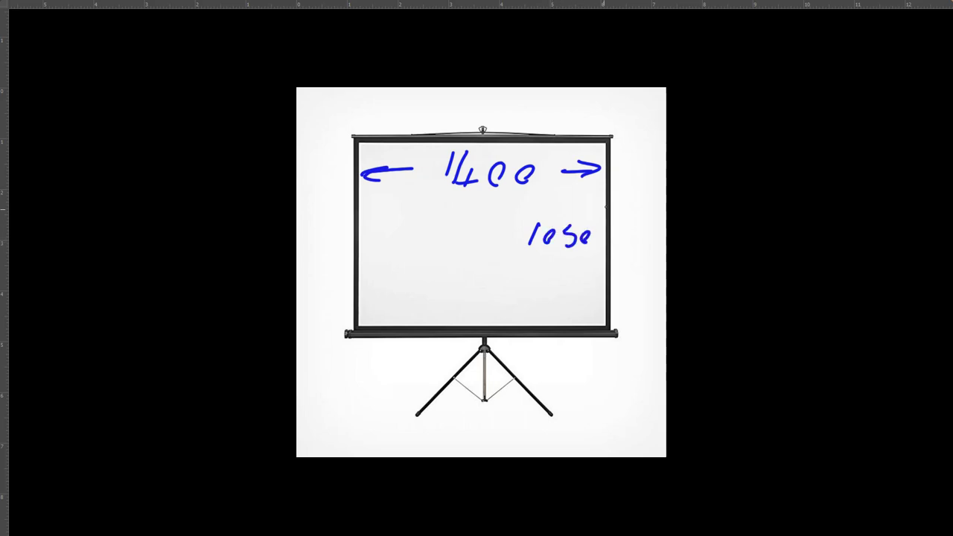
# - Draw a vertical double-headed arrow alongside the projector screen to mark its height, and clear all annotations
pyautogui.moveTo(627, 149); pyautogui.dragTo(627, 321)
pyautogui.moveTo(630, 149)
pyautogui.mouseDown()
pyautogui.moveTo(621, 164)
pyautogui.moveTo(644, 161)
pyautogui.mouseUp()
pyautogui.moveTo(617, 308); pyautogui.dragTo(628, 331)
pyautogui.moveTo(628, 330); pyautogui.dragTo(645, 310)
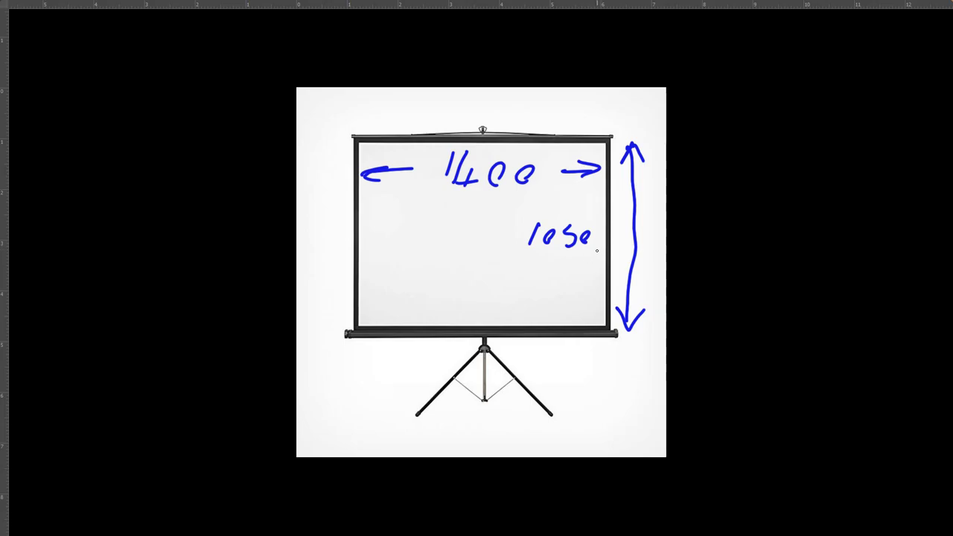
pyautogui.press('Delete')
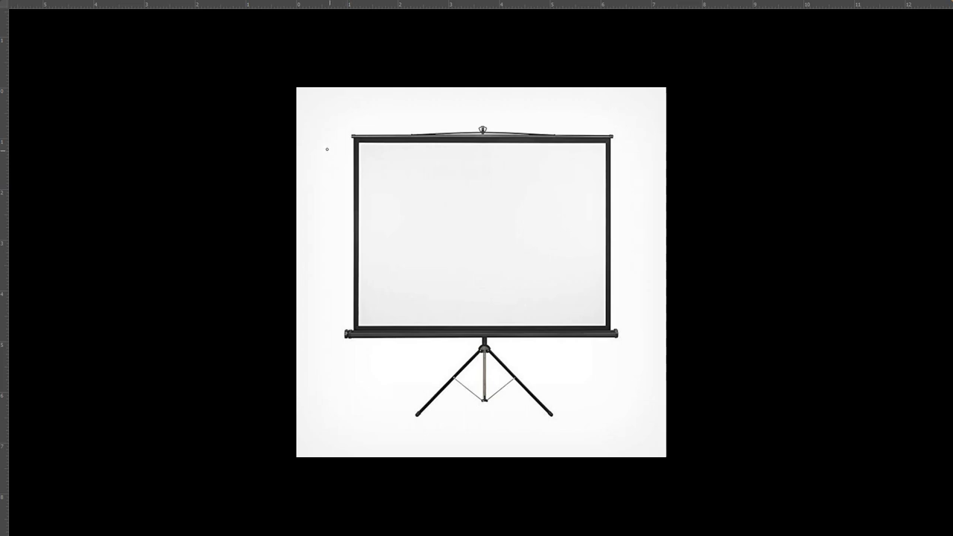
# - Draw two straight horizontal lines across the projector screen to outline a landscape image and sketch a scribble between them
pyautogui.moveTo(359, 180); pyautogui.dragTo(603, 186)
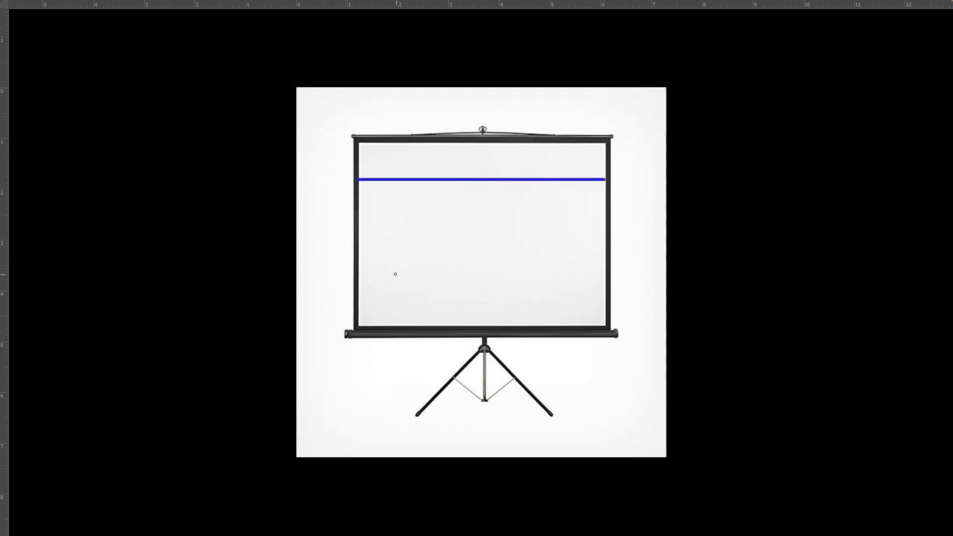
pyautogui.keyDown('shift'); pyautogui.click(360, 279); pyautogui.keyUp('shift')
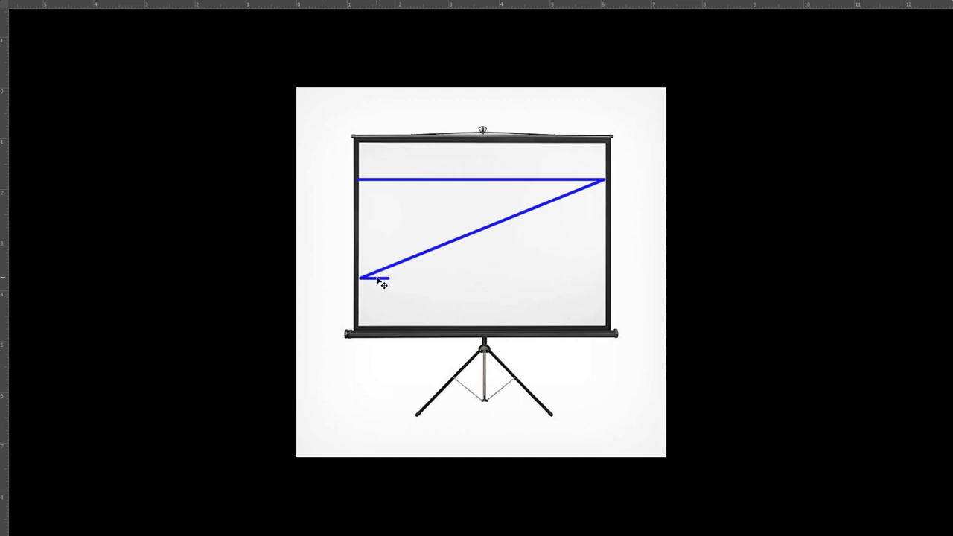
pyautogui.hotkey('ctrl', 'z')
pyautogui.moveTo(359, 277); pyautogui.dragTo(604, 276)
pyautogui.moveTo(408, 223)
pyautogui.mouseDown()
pyautogui.moveTo(446, 215)
pyautogui.moveTo(528, 221)
pyautogui.mouseUp()
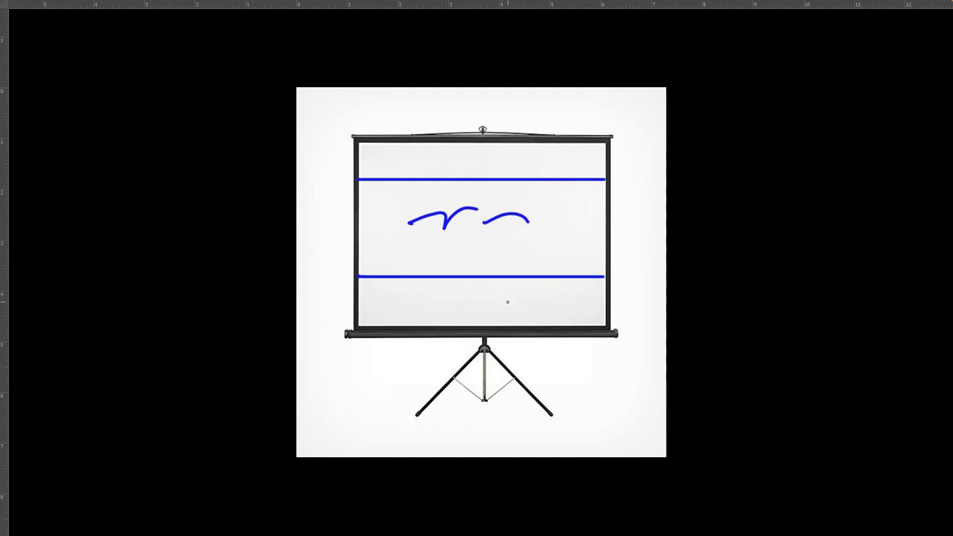
# - Label the landscape outline with a width of 1400 and a height of 600, and clear the annotations
pyautogui.moveTo(461, 283)
pyautogui.mouseDown()
pyautogui.moveTo(454, 296)
pyautogui.moveTo(531, 291)
pyautogui.mouseUp()
pyautogui.moveTo(572, 214)
pyautogui.mouseDown()
pyautogui.moveTo(567, 228)
pyautogui.moveTo(605, 214)
pyautogui.mouseUp()
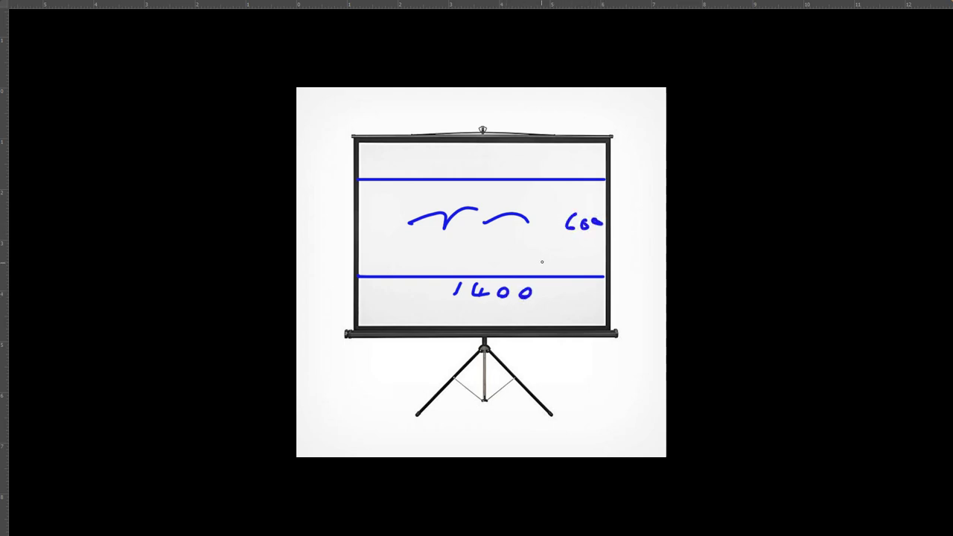
pyautogui.press('Delete')
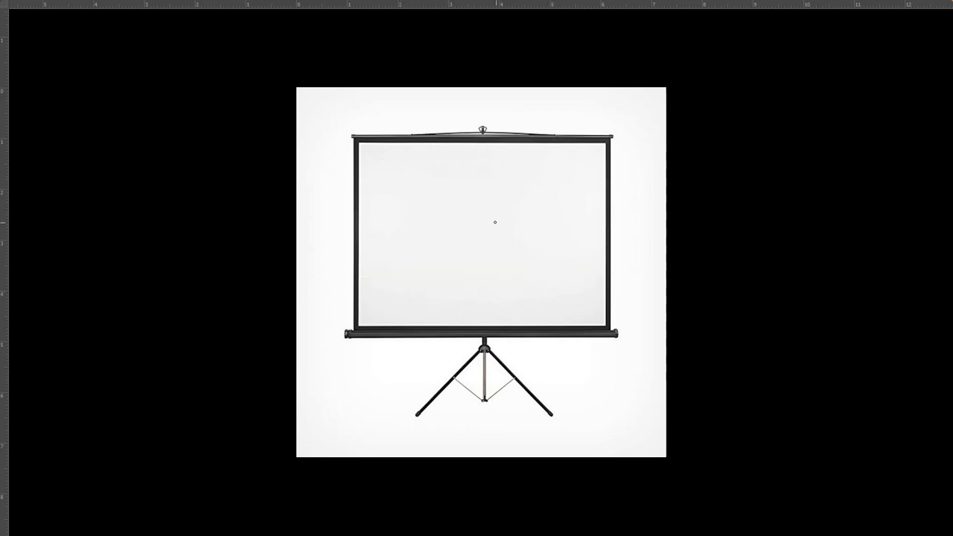
# - Draw two straight vertical lines down the projector screen to outline a portrait image and label its height 1050
pyautogui.moveTo(425, 145); pyautogui.dragTo(424, 325)
pyautogui.moveTo(534, 144); pyautogui.dragTo(533, 326)
pyautogui.hotkey('ctrl', 'z')
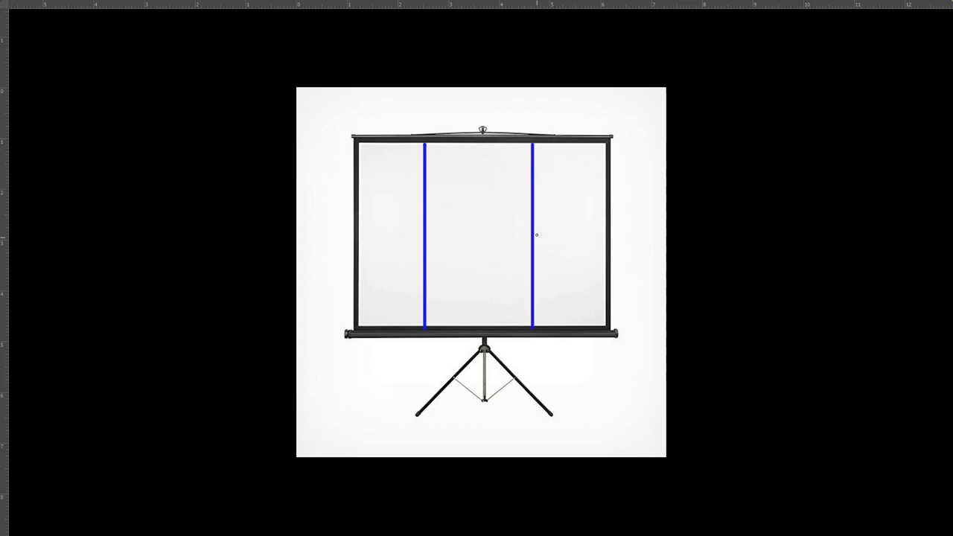
pyautogui.moveTo(544, 210)
pyautogui.mouseDown()
pyautogui.moveTo(541, 232)
pyautogui.moveTo(564, 222)
pyautogui.mouseUp()
pyautogui.moveTo(580, 213); pyautogui.dragTo(572, 232)
pyautogui.moveTo(587, 227); pyautogui.dragTo(594, 218)
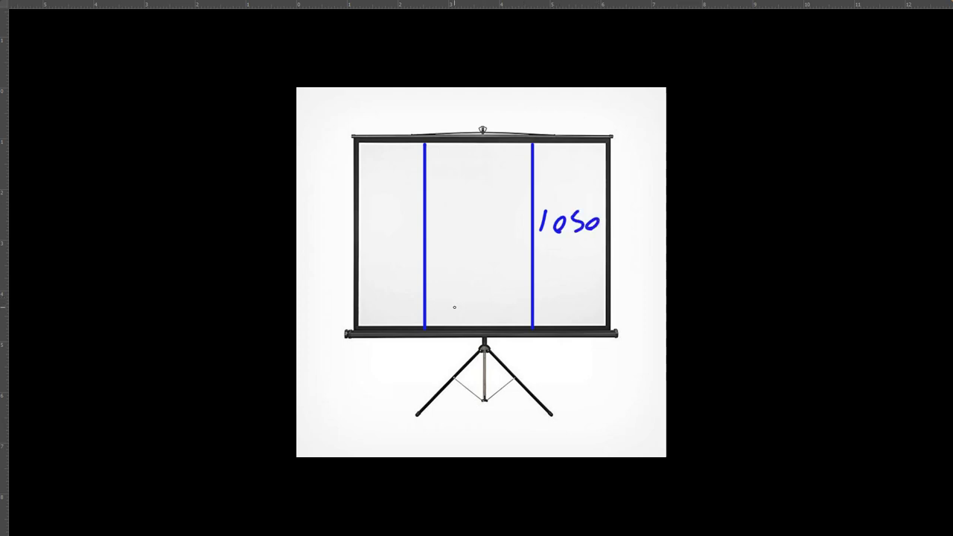
# - Mark the portrait outline's width with two arrows and a handwritten figure, and clear the annotations
pyautogui.moveTo(432, 312); pyautogui.dragTo(445, 318)
pyautogui.moveTo(506, 310)
pyautogui.mouseDown()
pyautogui.moveTo(524, 310)
pyautogui.moveTo(519, 317)
pyautogui.mouseUp()
pyautogui.moveTo(471, 294)
pyautogui.mouseDown()
pyautogui.moveTo(468, 310)
pyautogui.moveTo(505, 296)
pyautogui.mouseUp()
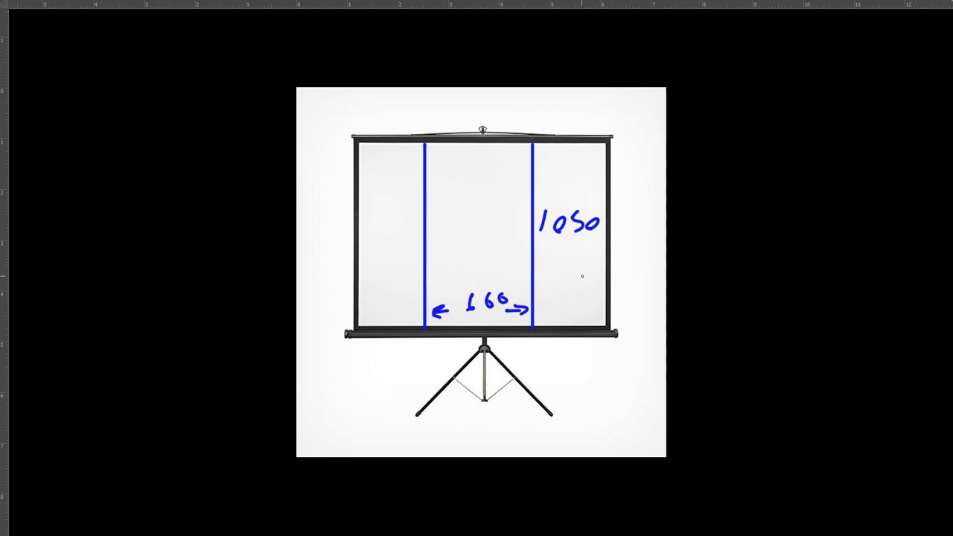
pyautogui.press('Delete')
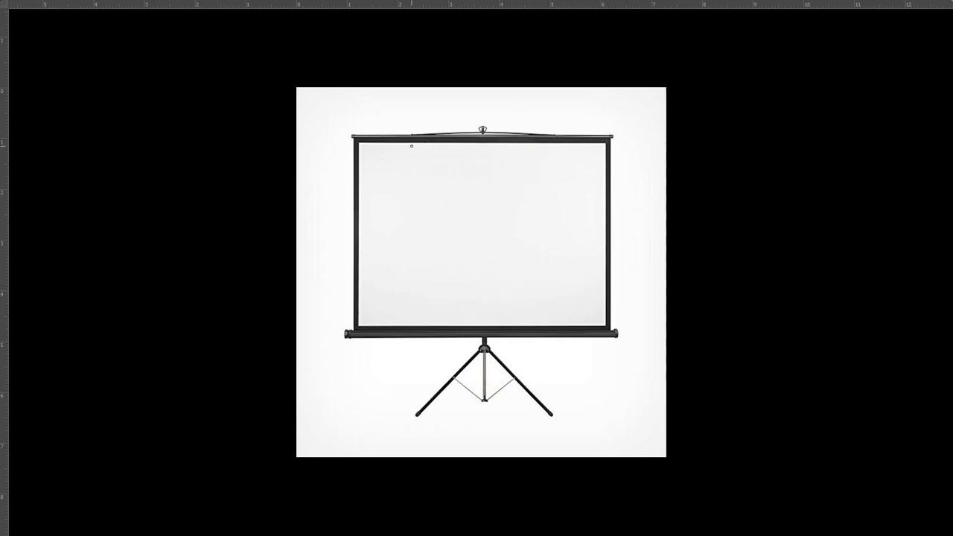
# - Outline a square image with two vertical lines on the projector screen and mark its height as 1050 with arrows
pyautogui.moveTo(416, 151); pyautogui.dragTo(415, 323)
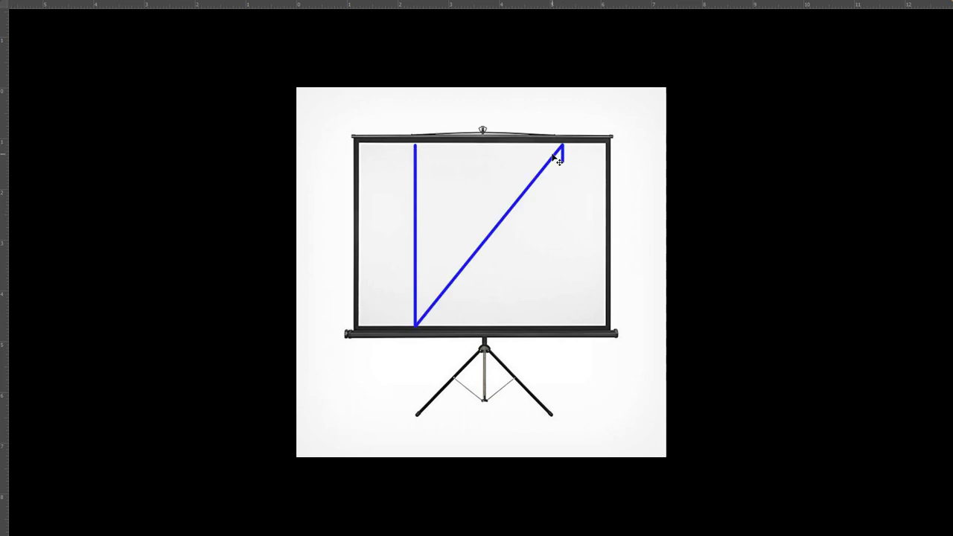
pyautogui.moveTo(559, 143); pyautogui.dragTo(557, 326)
pyautogui.moveTo(519, 222); pyautogui.dragTo(517, 240)
pyautogui.moveTo(529, 224)
pyautogui.mouseDown()
pyautogui.moveTo(539, 236)
pyautogui.moveTo(552, 228)
pyautogui.moveTo(529, 180)
pyautogui.moveTo(533, 189)
pyautogui.mouseUp()
pyautogui.moveTo(549, 262); pyautogui.dragTo(549, 294)
pyautogui.moveTo(544, 286)
pyautogui.mouseDown()
pyautogui.moveTo(552, 295)
pyautogui.moveTo(557, 285)
pyautogui.mouseUp()
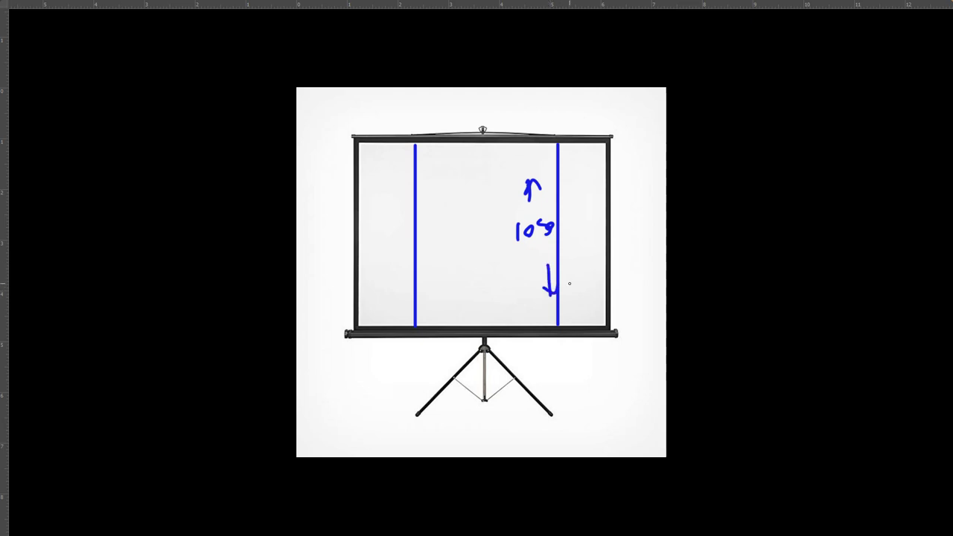
# - Write 1050 as the square outline's width and clear the annotations
pyautogui.moveTo(466, 295)
pyautogui.mouseDown()
pyautogui.moveTo(461, 313)
pyautogui.moveTo(482, 301)
pyautogui.moveTo(487, 313)
pyautogui.mouseUp()
pyautogui.moveTo(497, 297); pyautogui.dragTo(499, 316)
pyautogui.moveTo(521, 301)
pyautogui.mouseDown()
pyautogui.moveTo(520, 314)
pyautogui.moveTo(517, 301)
pyautogui.mouseUp()
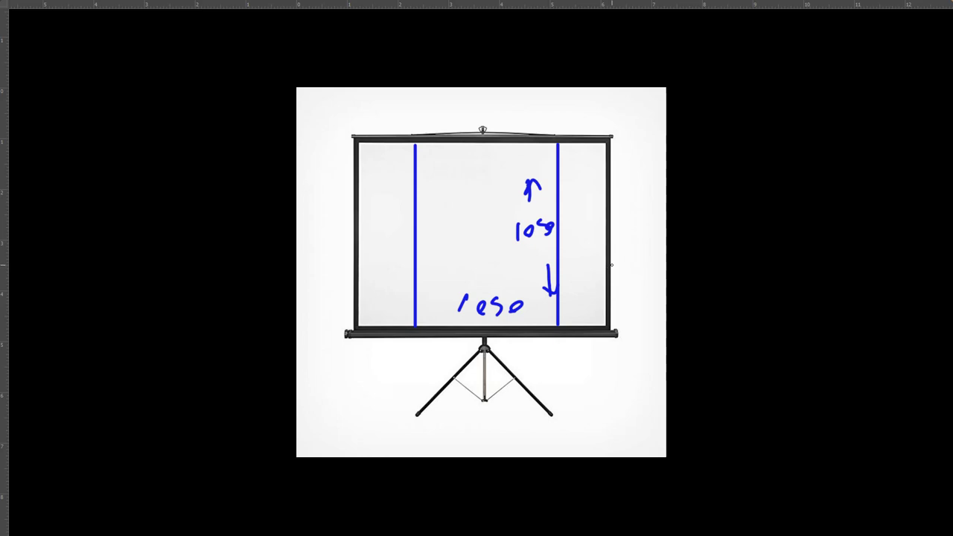
pyautogui.press('Delete')
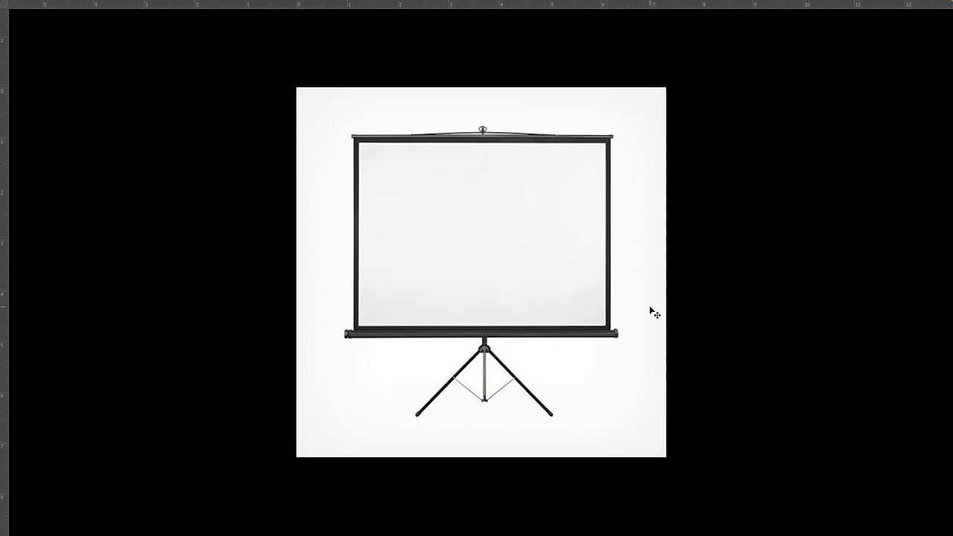
# - Switch to Lightroom Classic and open Bath.psd from the Tutorial Images collection in a large view to check its metadata
pyautogui.press('super')
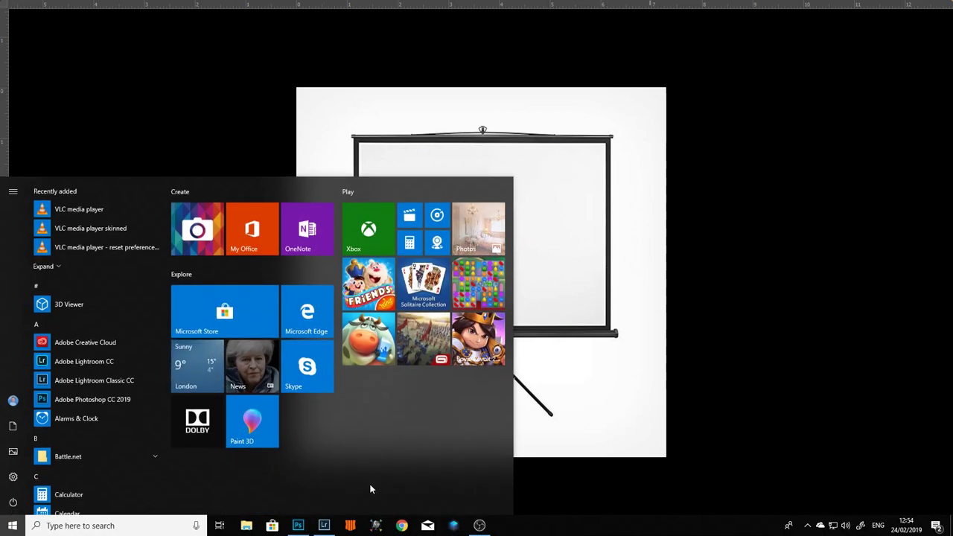
pyautogui.click(332, 525)
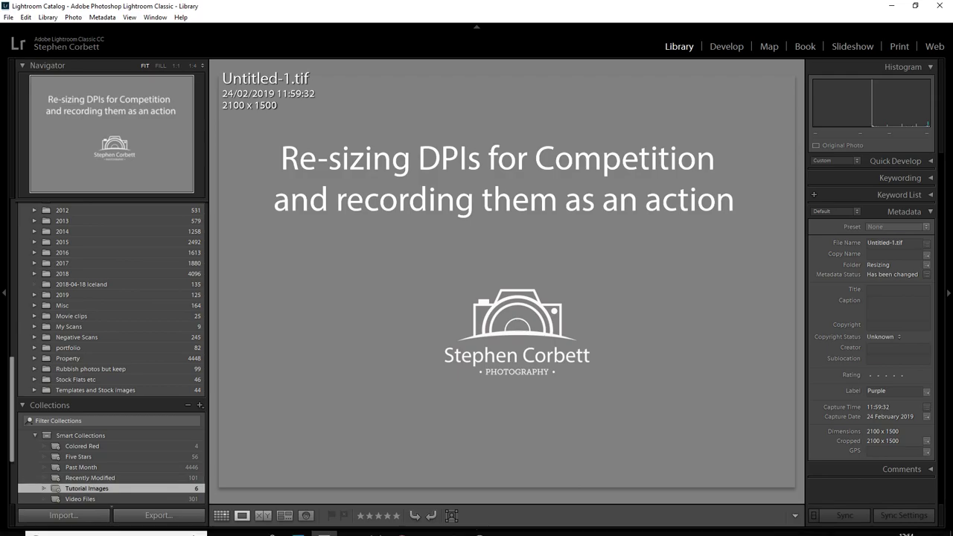
pyautogui.click(221, 515)
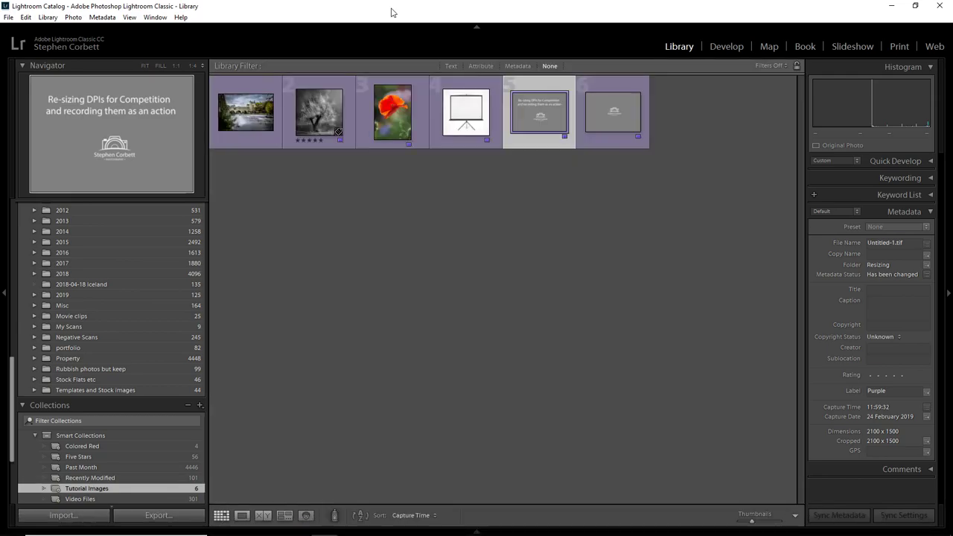
pyautogui.doubleClick(239, 124)
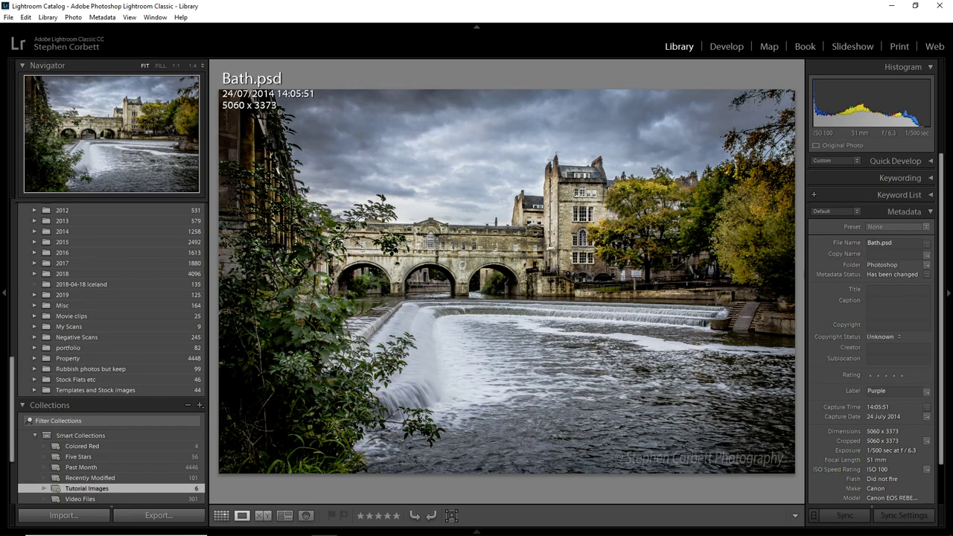
pyautogui.scroll(-2, 909, 443)
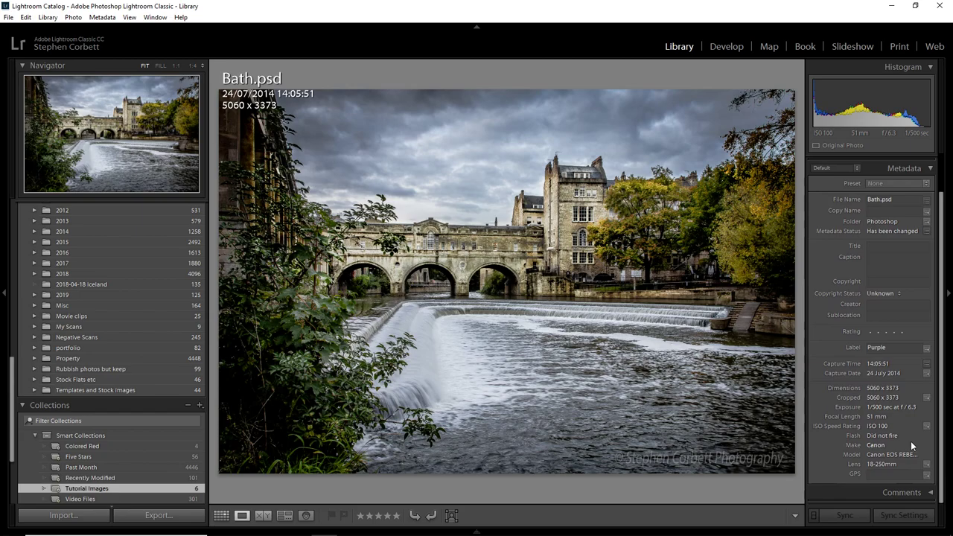
pyautogui.scroll(1, 912, 409)
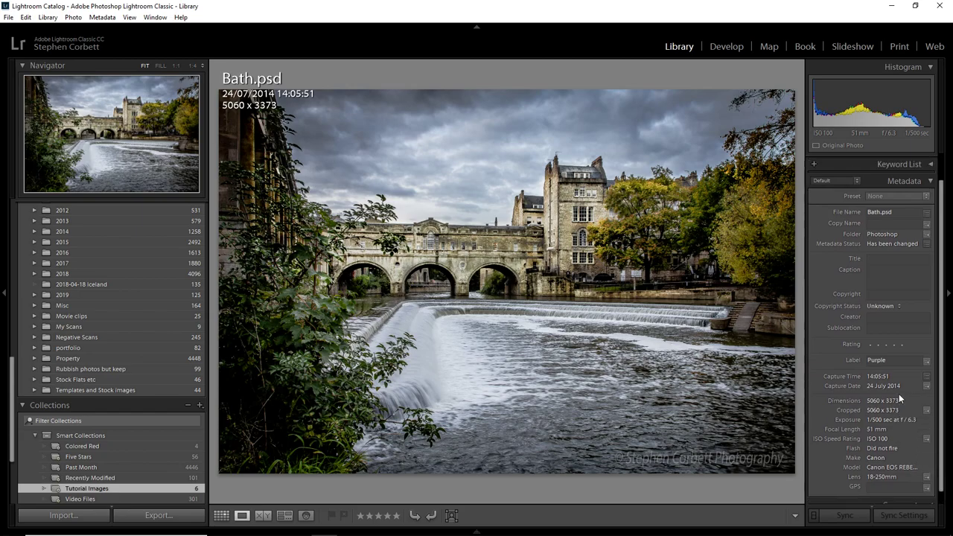
# - Open a copy of Bath.psd with Lightroom adjustments in Photoshop CC 2019 and restore the standard screen mode
pyautogui.rightClick(383, 273)
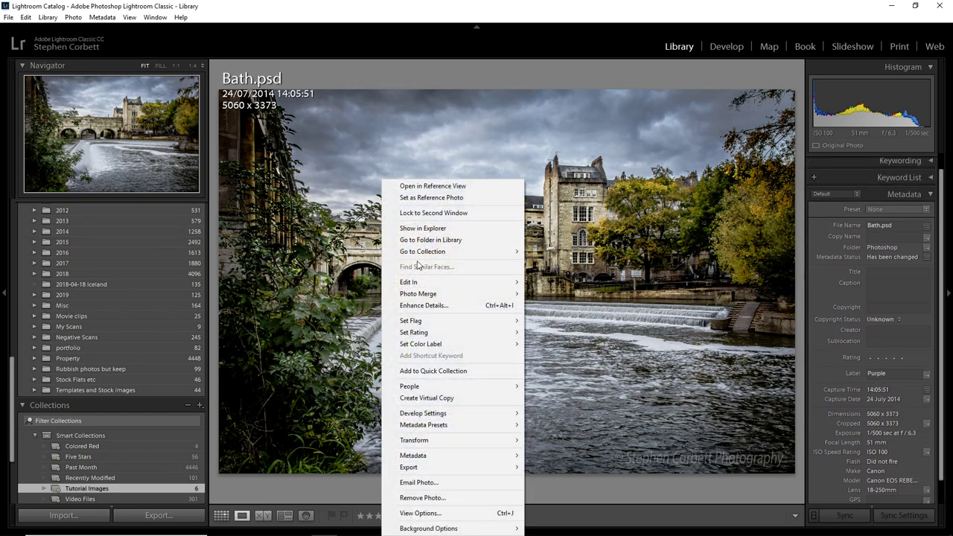
pyautogui.moveTo(426, 284)
pyautogui.click(662, 281)
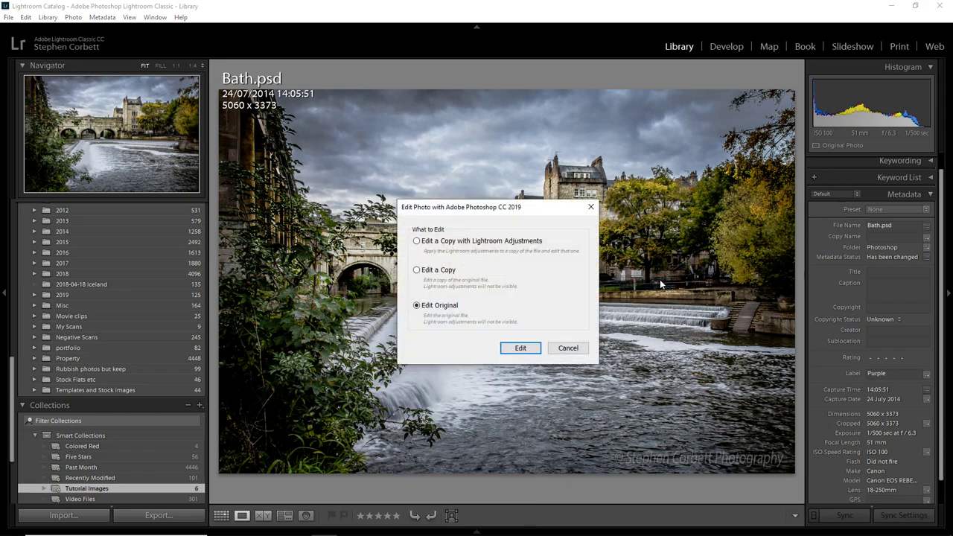
pyautogui.click(451, 246)
pyautogui.click(536, 351)
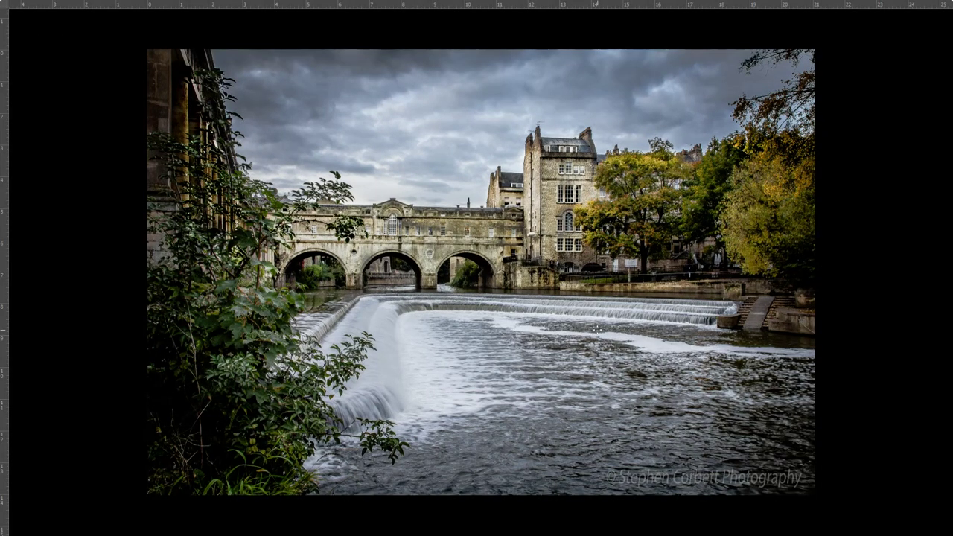
pyautogui.press('f')
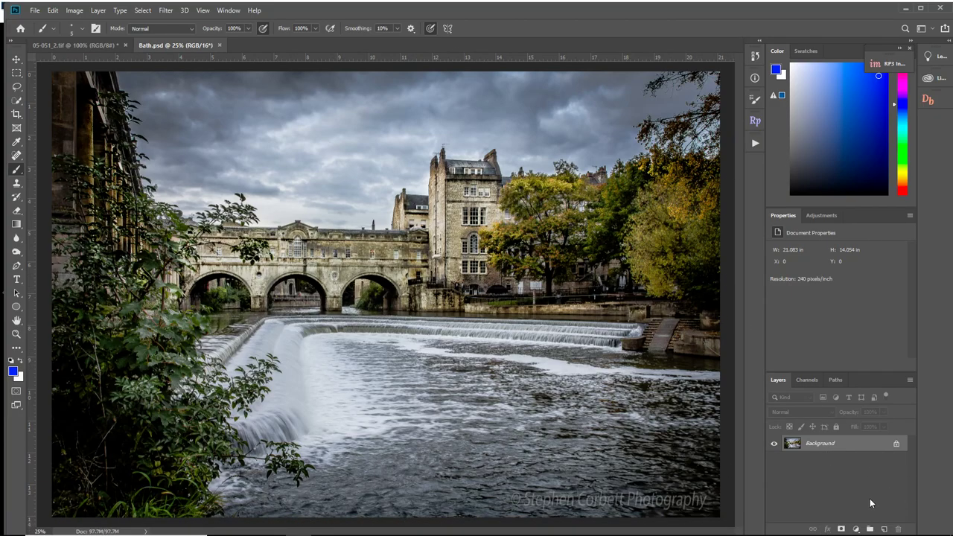
# - Start recording a new action named Landscape in the Default Actions set, assigned to the function key Shift+F5
pyautogui.click(222, 11)
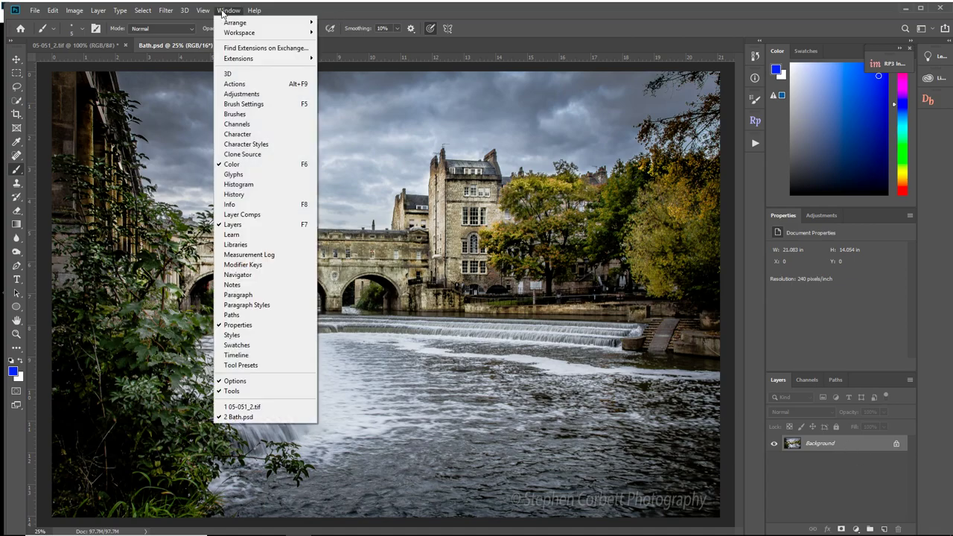
pyautogui.click(249, 85)
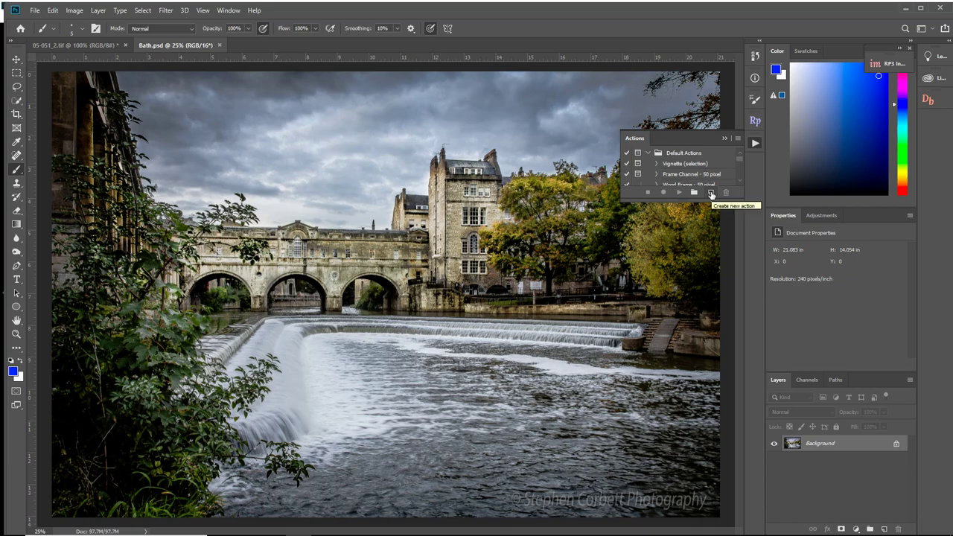
pyautogui.click(711, 194)
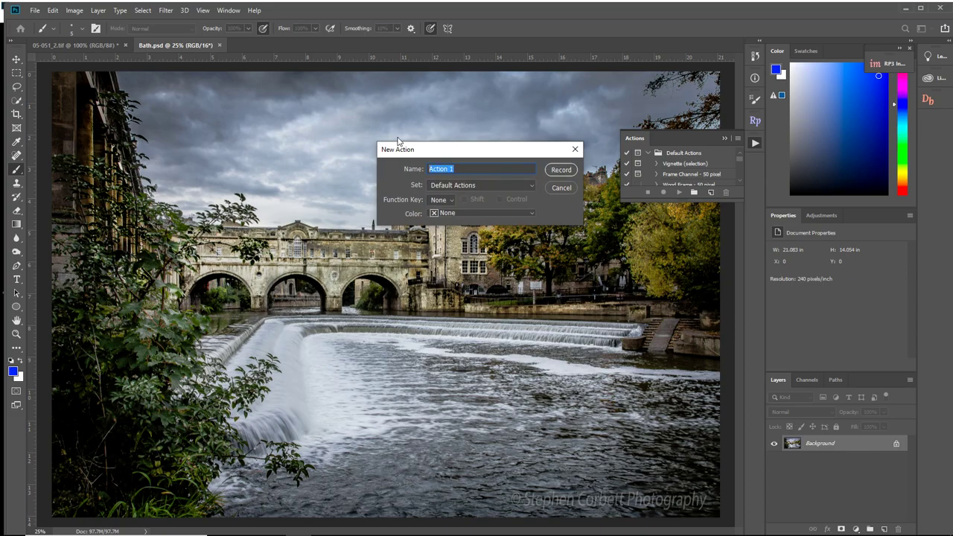
pyautogui.write('Landscape')
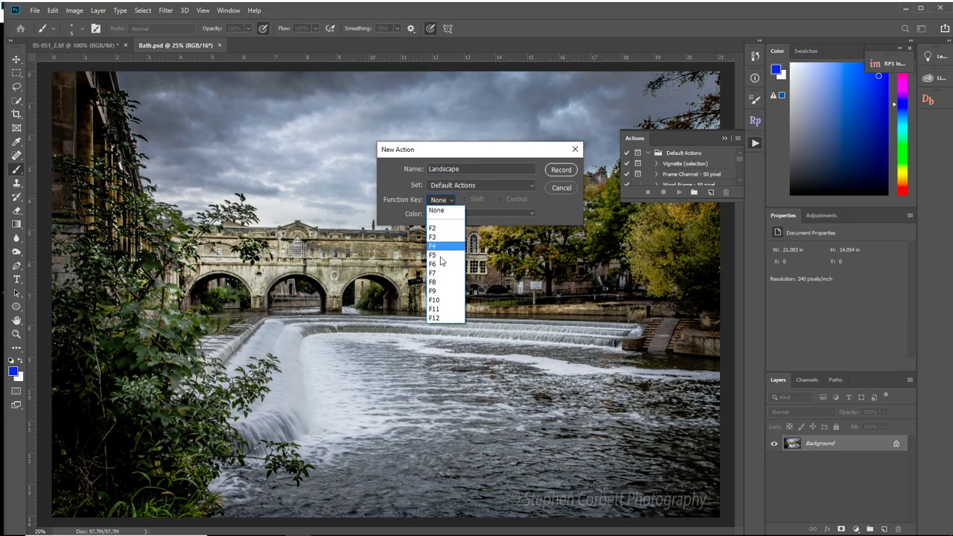
pyautogui.click(442, 256)
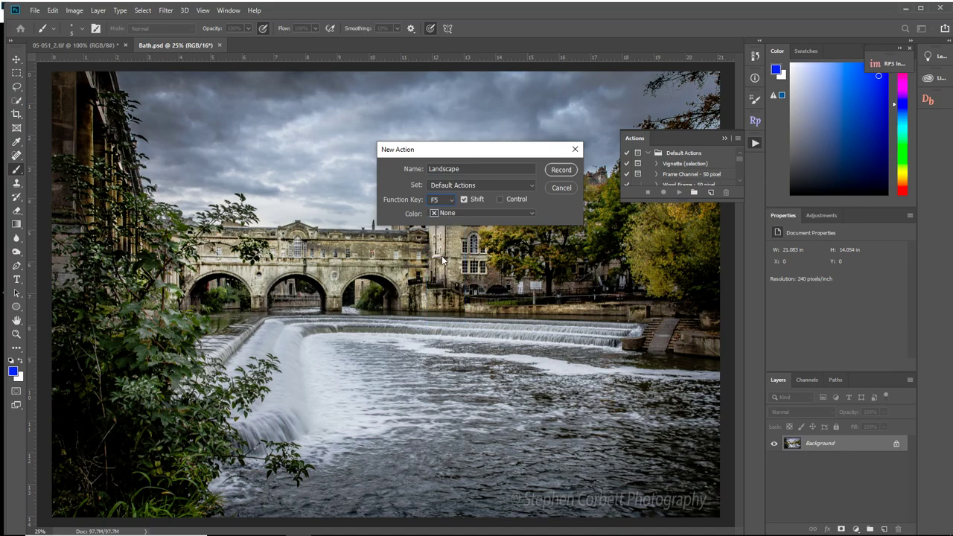
pyautogui.click(464, 199)
pyautogui.click(561, 170)
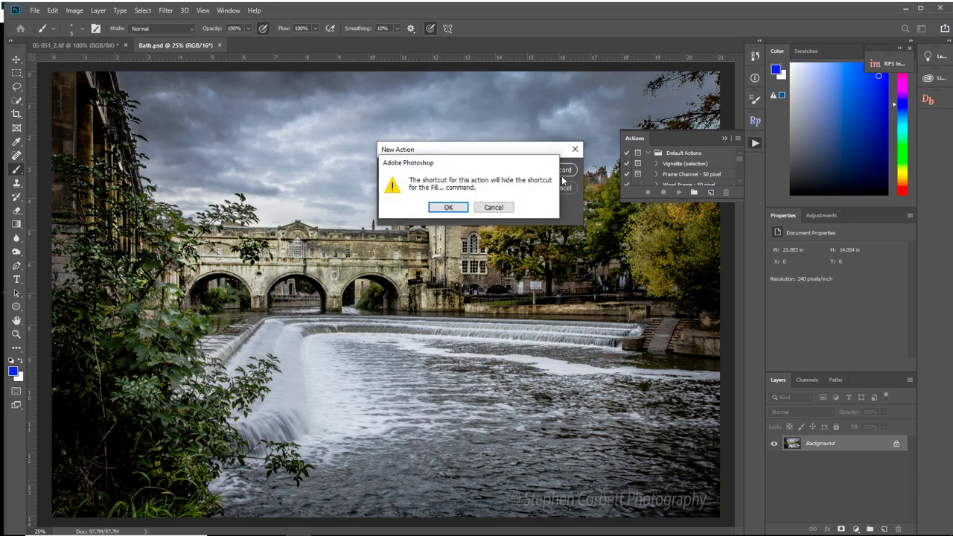
pyautogui.click(450, 207)
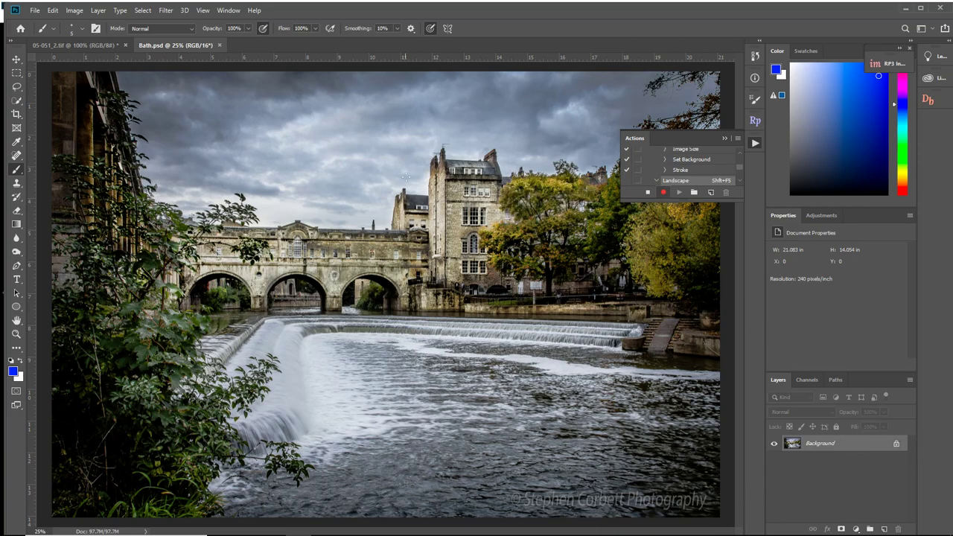
# - Unlock the Background layer and enter a width of 1400 pixels, with a resolution of 300 pixels/inch, in the Image Size settings
pyautogui.click(897, 444)
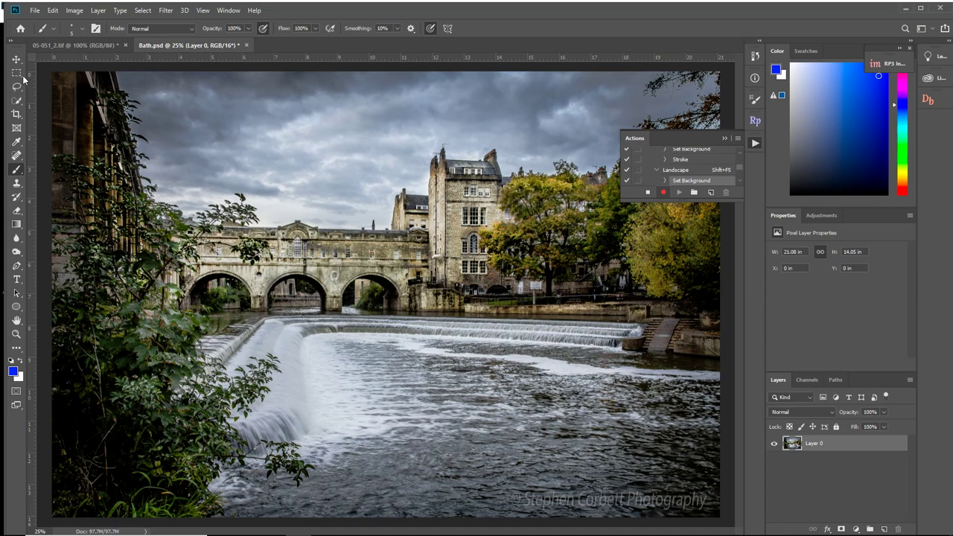
pyautogui.click(75, 11)
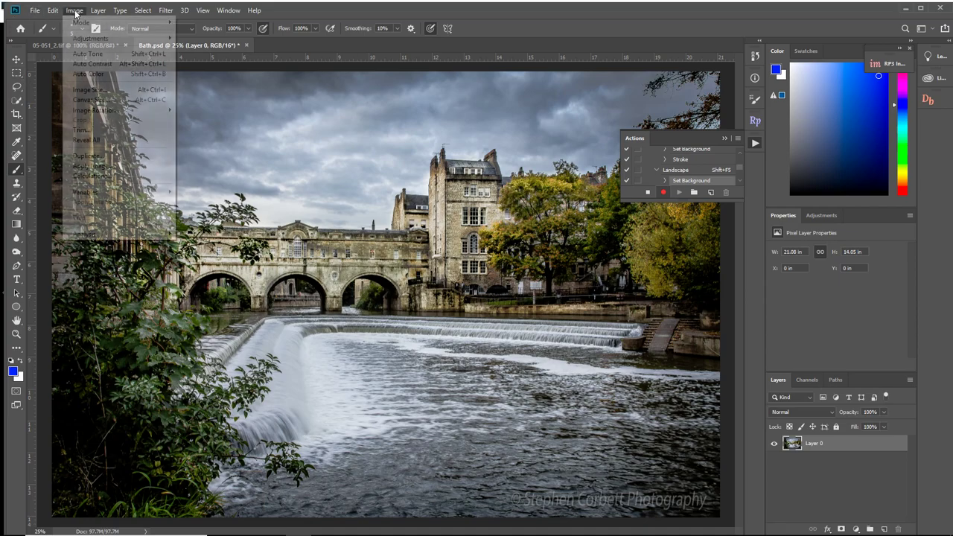
pyautogui.click(84, 90)
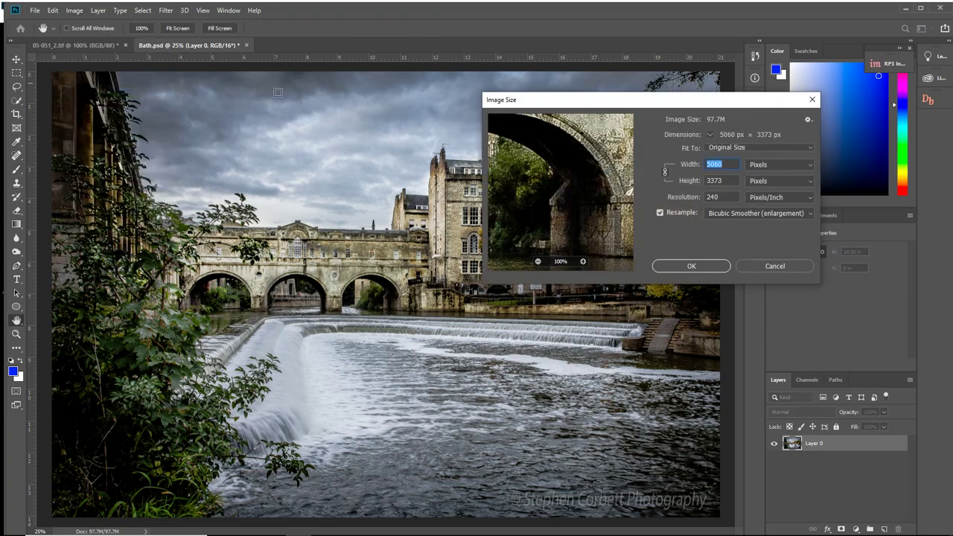
pyautogui.click(728, 164)
pyautogui.moveTo(727, 164); pyautogui.dragTo(706, 164)
pyautogui.write('1400')
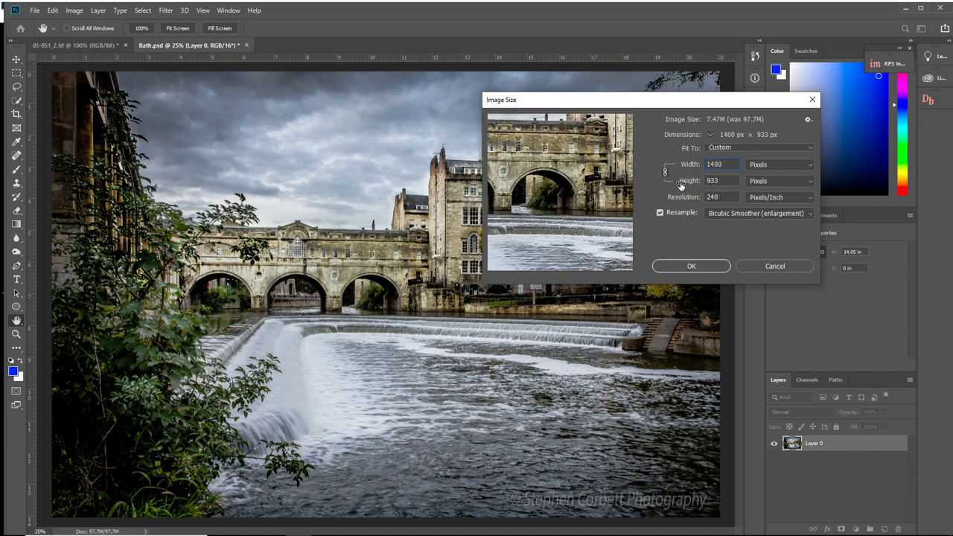
pyautogui.click(679, 198)
pyautogui.write('300')
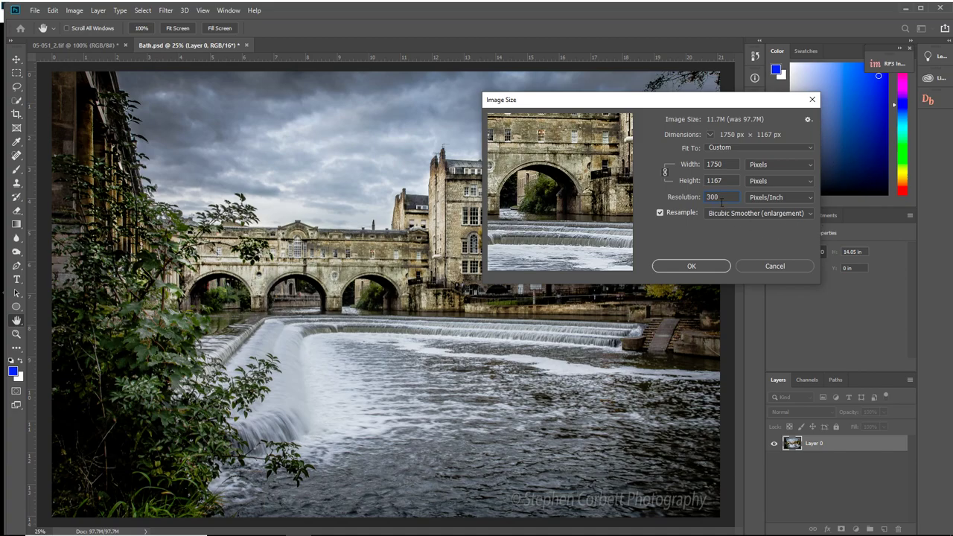
# - Resize the image to 1400 pixels wide using Bicubic Sharper (reduction) resampling
pyautogui.click(811, 211)
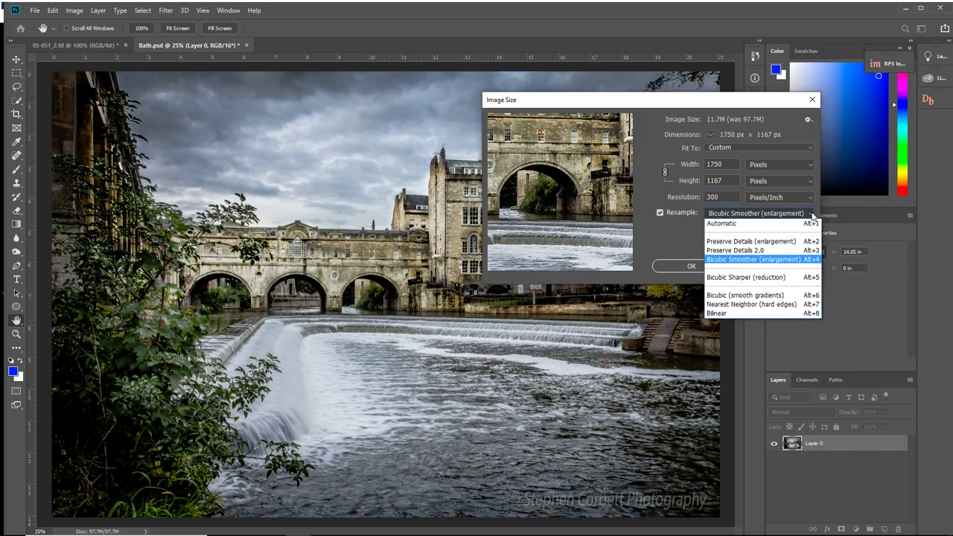
pyautogui.click(777, 278)
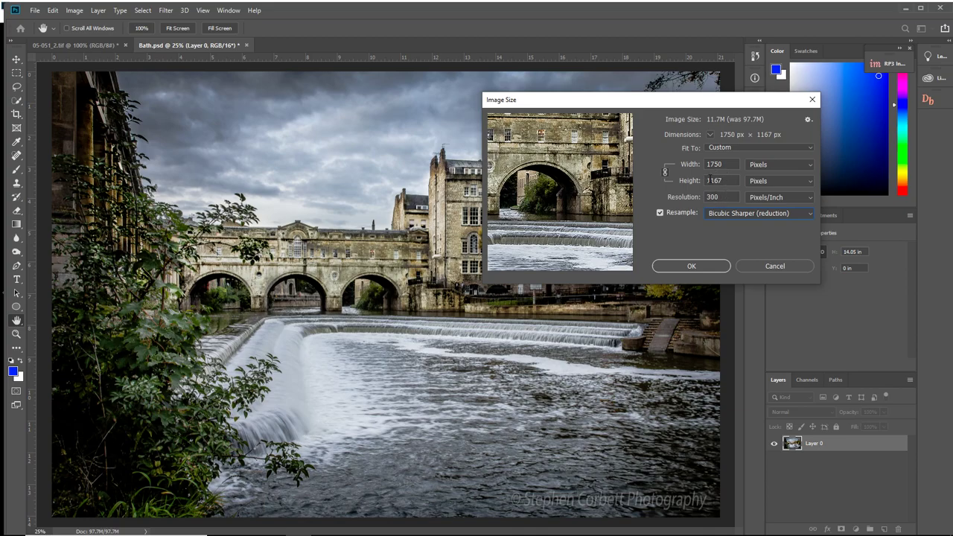
pyautogui.doubleClick(730, 164)
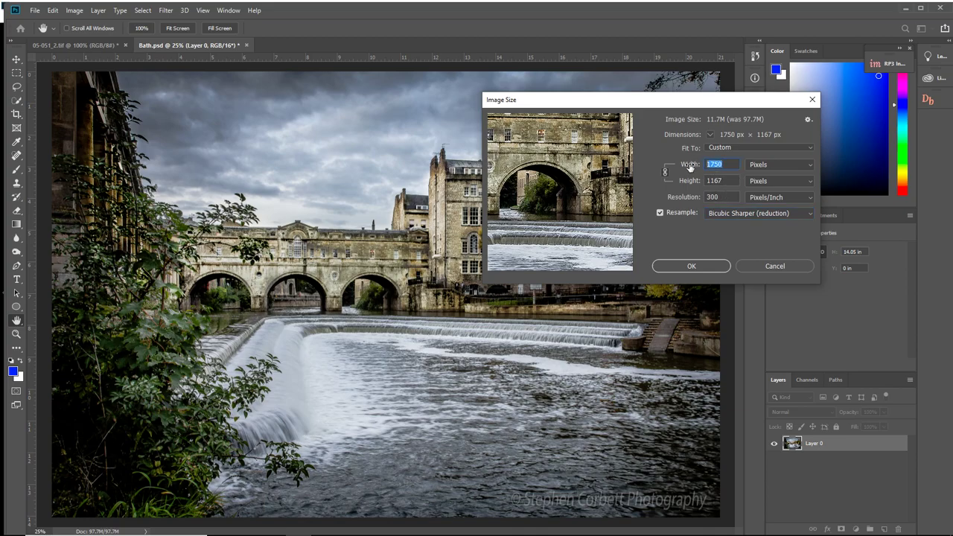
pyautogui.write('1400')
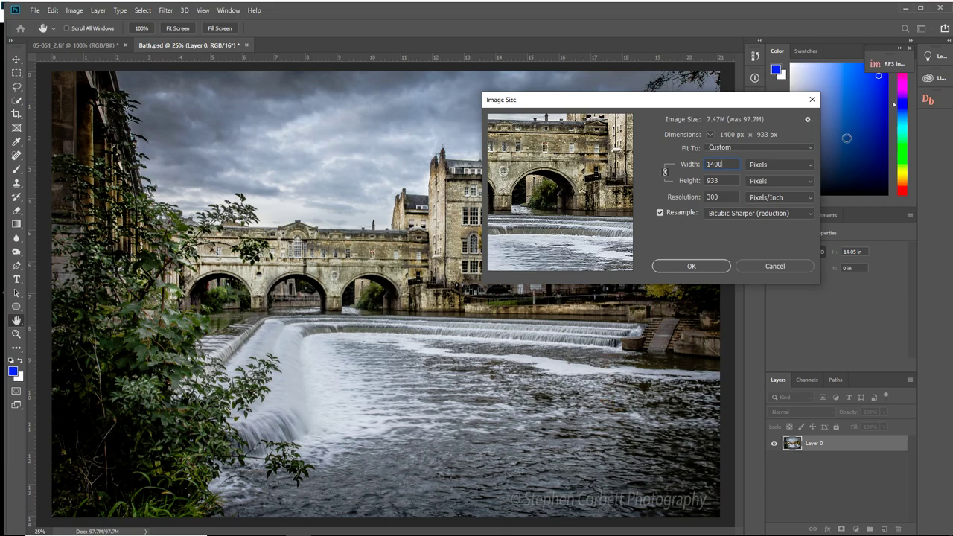
pyautogui.click(697, 267)
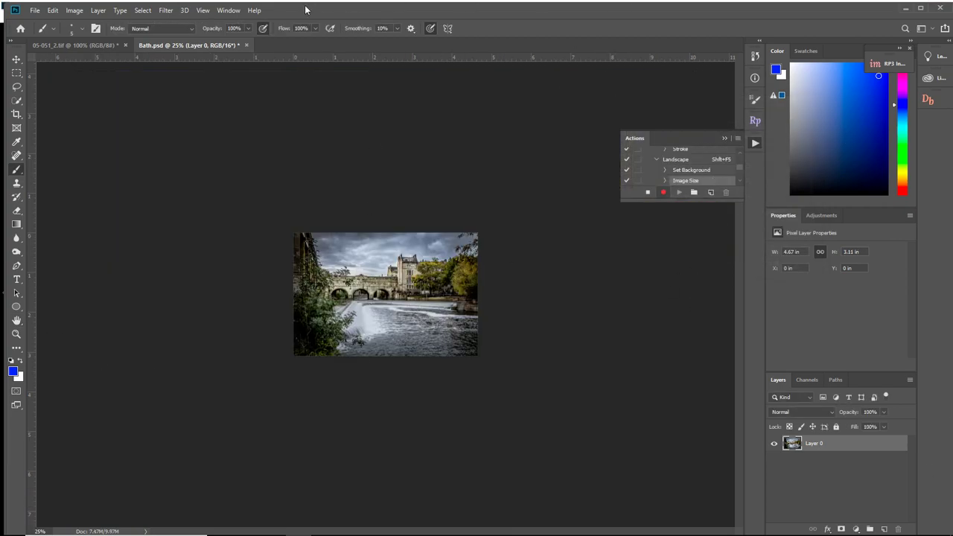
# - Add a white 2 px centered stroke around the image and stop recording the Landscape action
pyautogui.scroll(8, 602, 299)
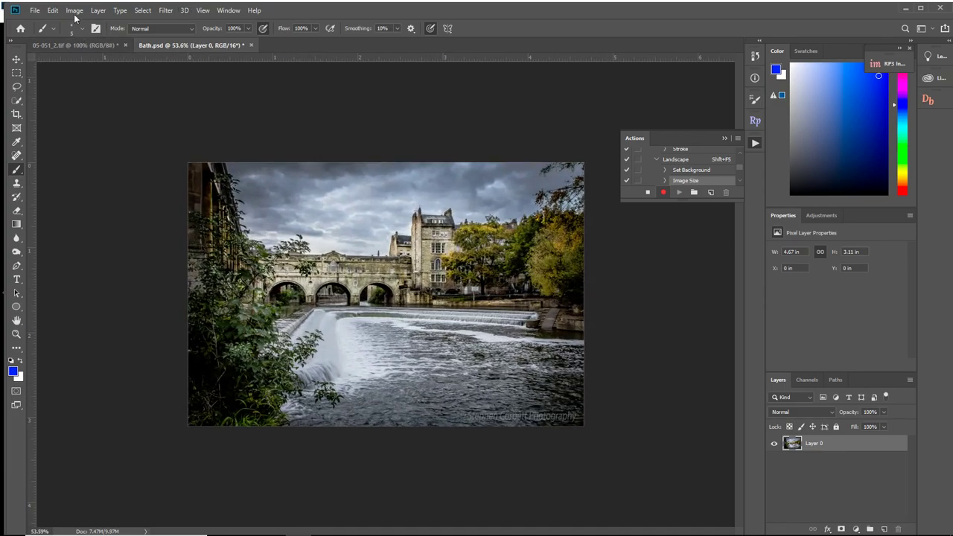
pyautogui.click(54, 11)
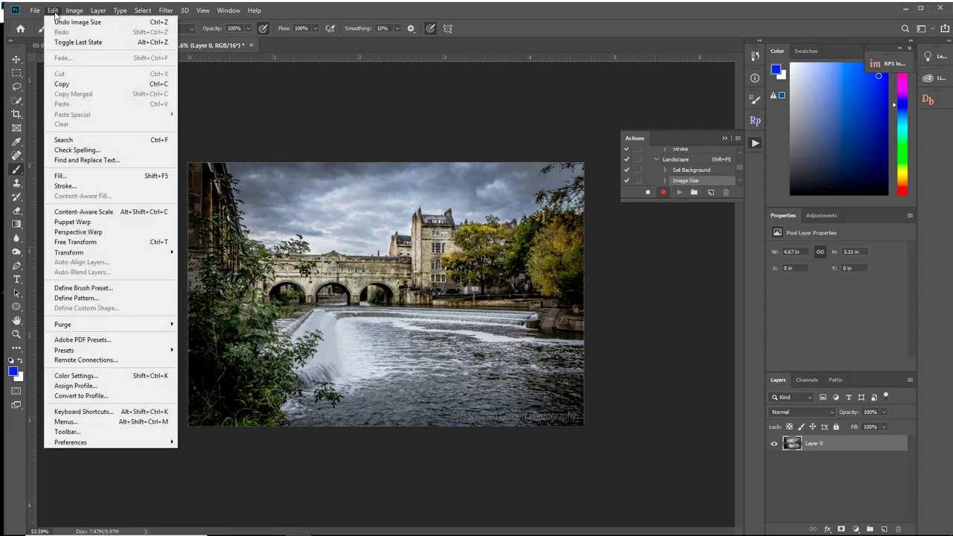
pyautogui.click(65, 189)
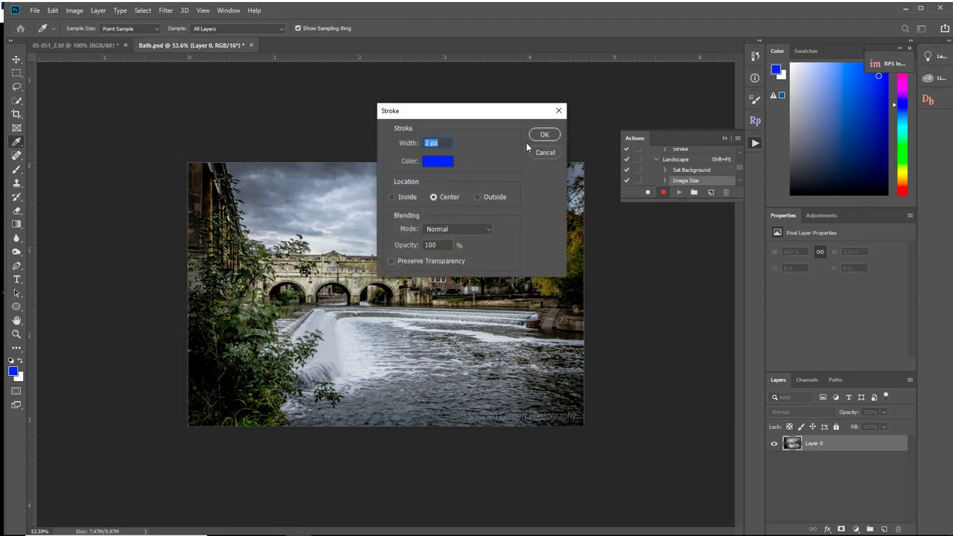
pyautogui.click(437, 143)
pyautogui.click(440, 161)
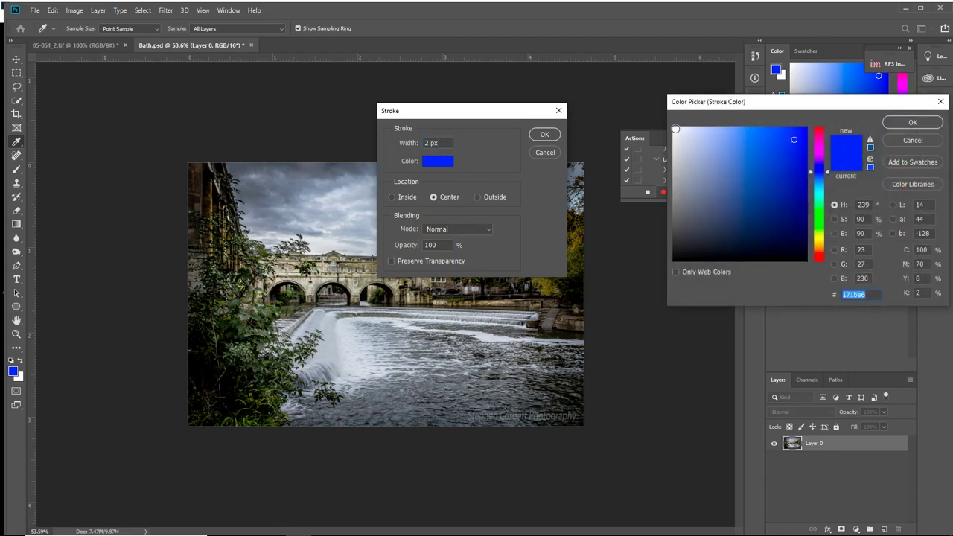
pyautogui.click(676, 128)
pyautogui.click(929, 121)
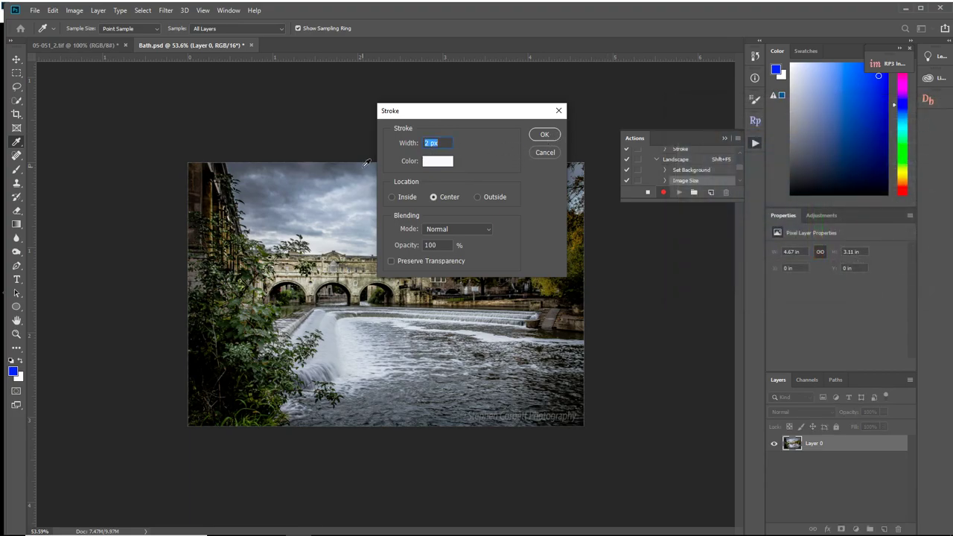
pyautogui.click(546, 136)
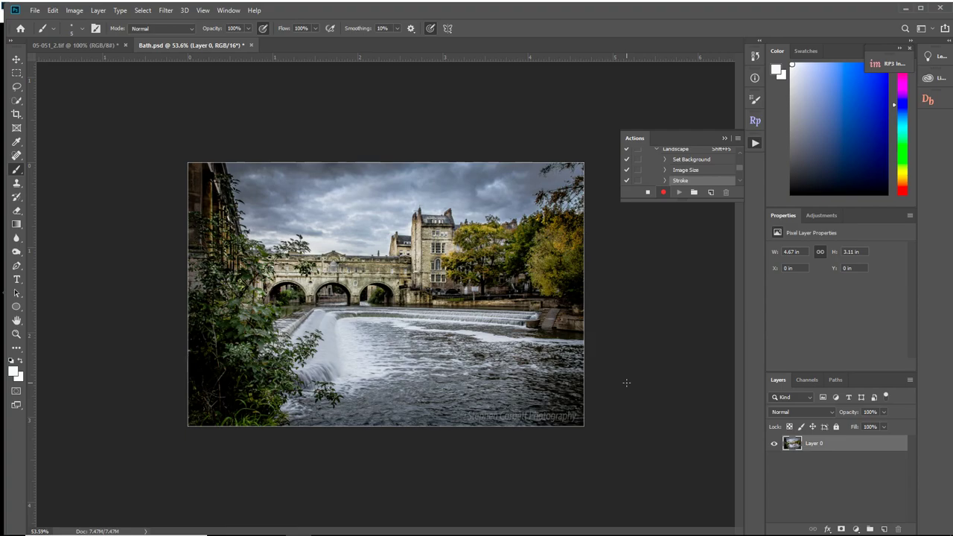
pyautogui.click(648, 193)
# - Save the image as a JPEG named Bath in the Photoshop folder, raising the quality towards the large-file end
pyautogui.click(53, 10)
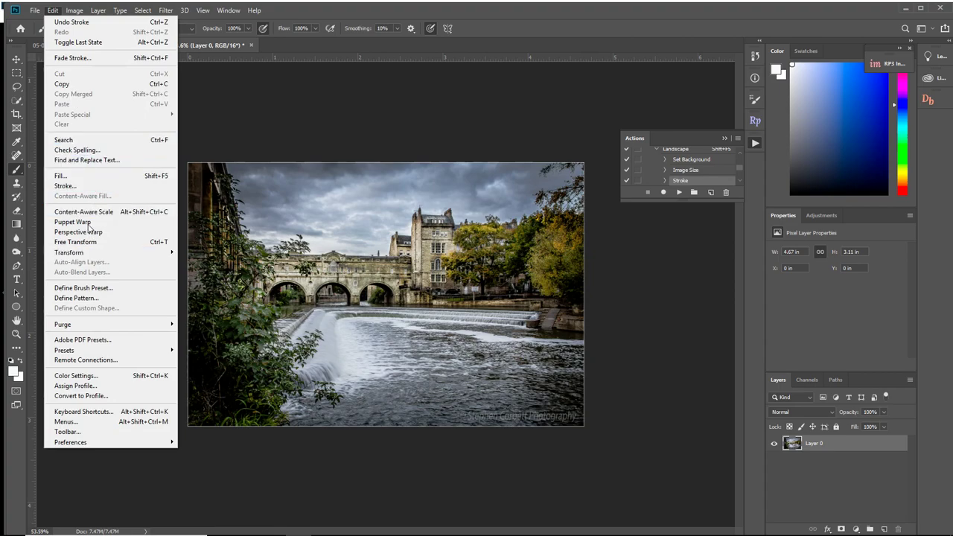
pyautogui.moveTo(35, 10)
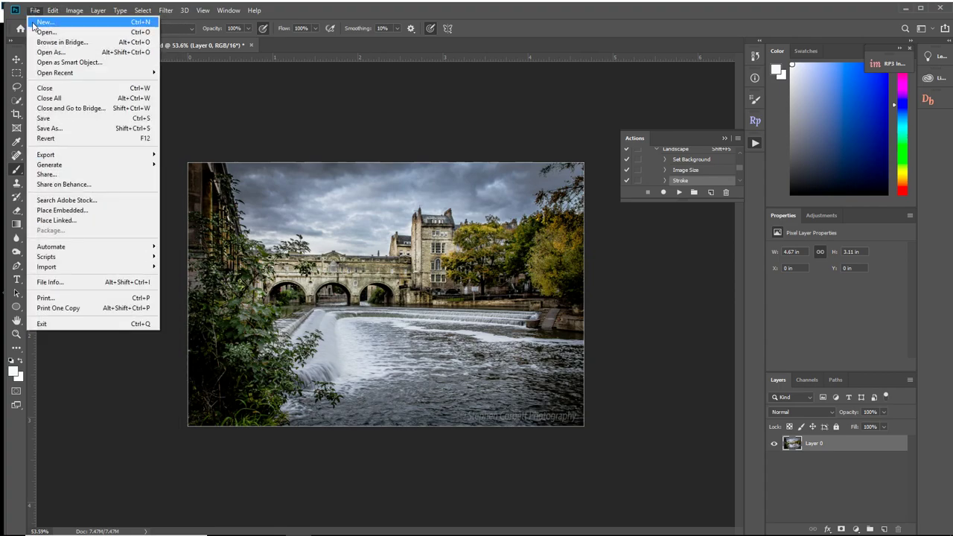
pyautogui.click(64, 129)
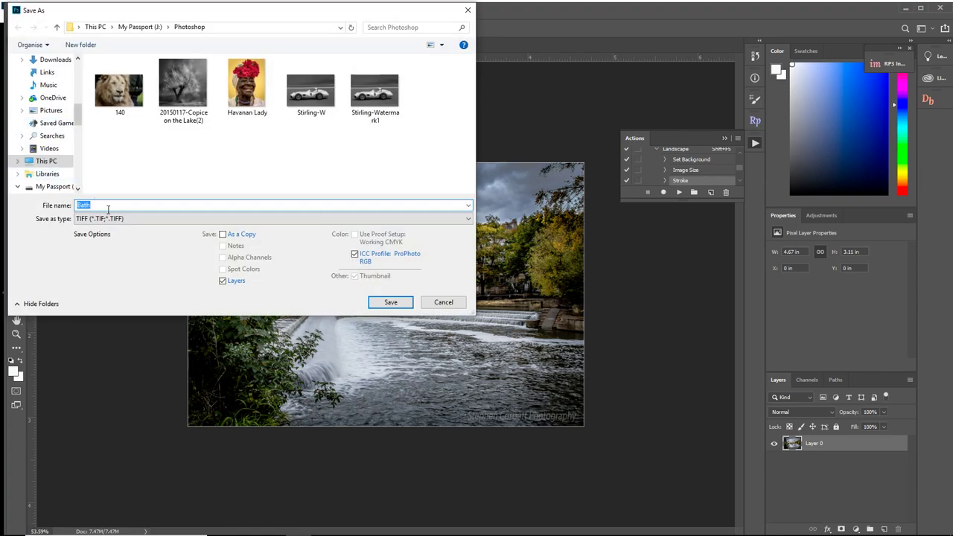
pyautogui.click(138, 219)
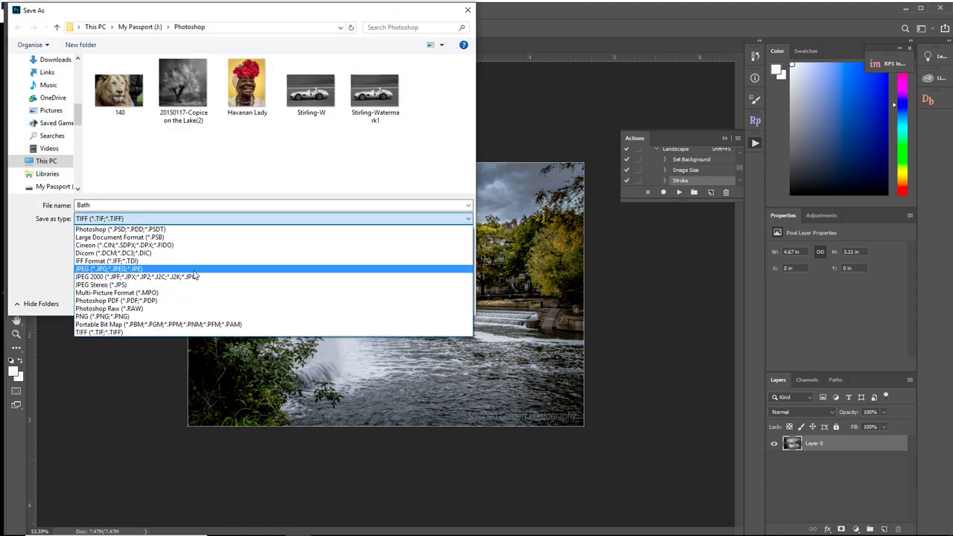
pyautogui.click(193, 272)
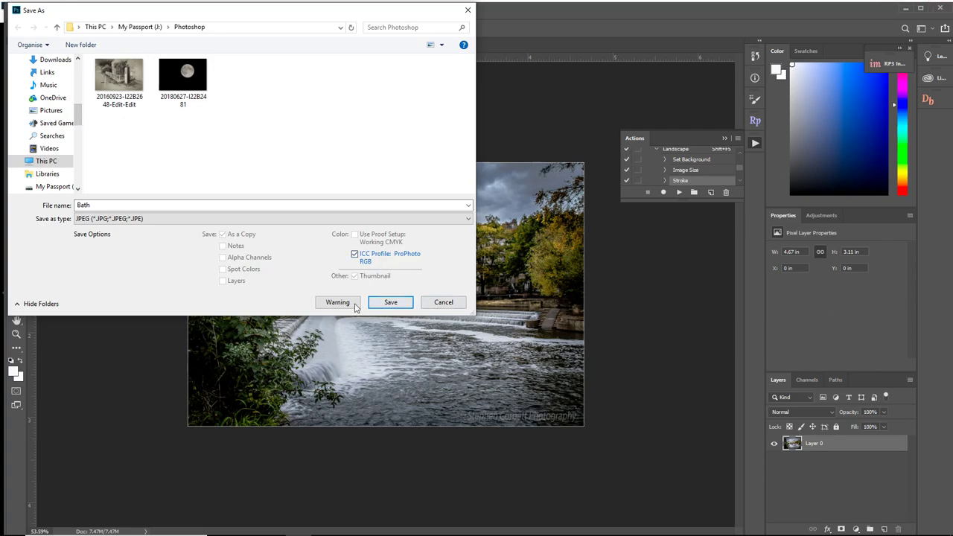
pyautogui.click(392, 303)
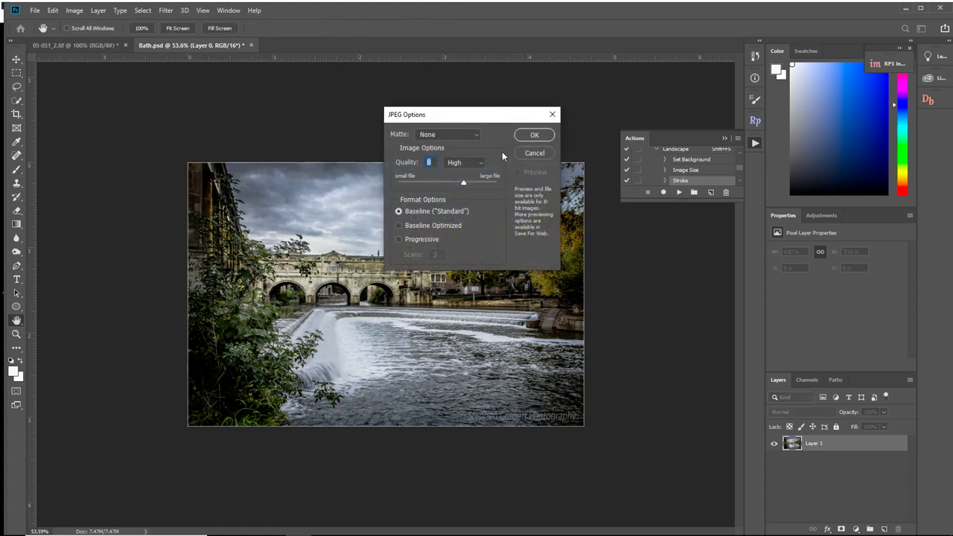
pyautogui.moveTo(464, 183); pyautogui.dragTo(496, 180)
pyautogui.click(536, 134)
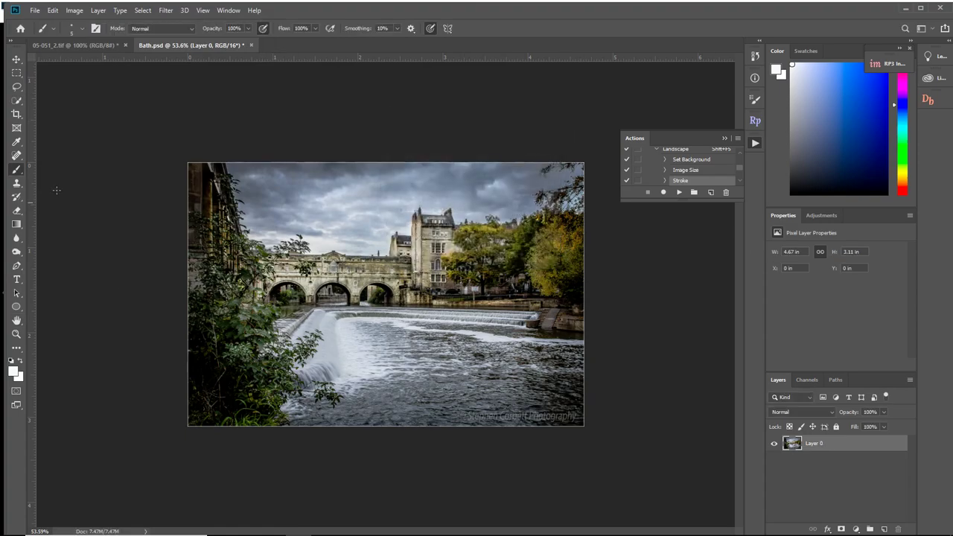
# - Close Bath.psd and 05-051_2.tif without saving their changes
pyautogui.click(251, 45)
pyautogui.click(484, 211)
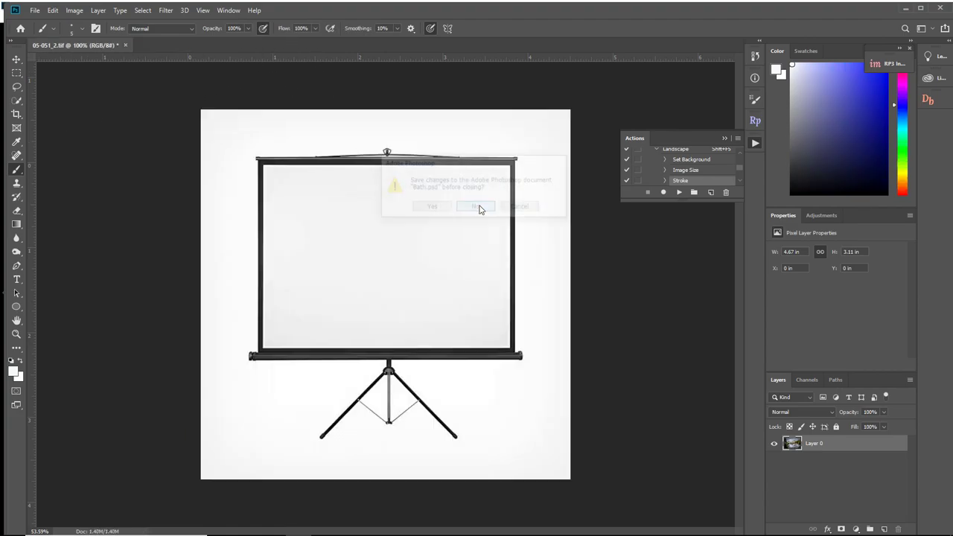
pyautogui.click(126, 45)
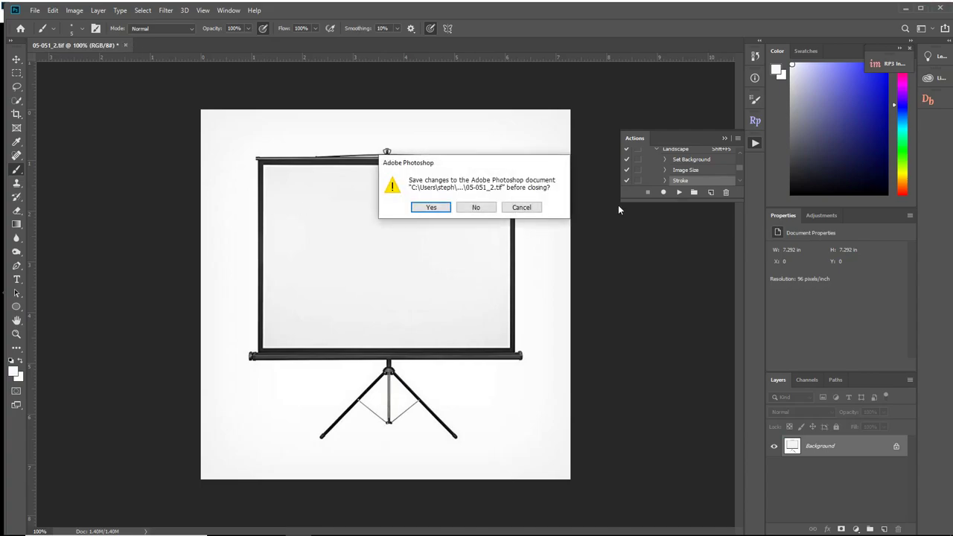
pyautogui.click(489, 211)
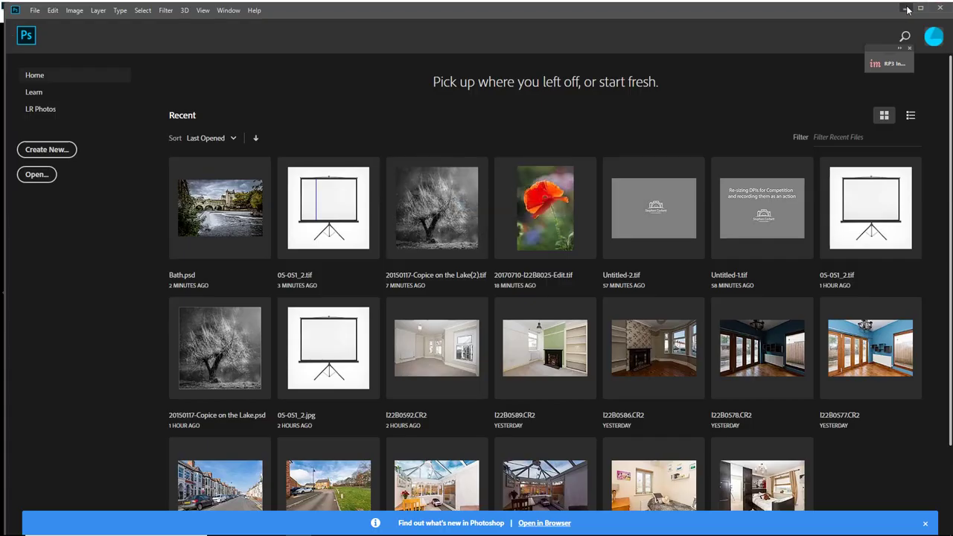
# - Switch to Lightroom Classic and open a new copy of Bath.psd with Lightroom adjustments in Photoshop CC 2019
pyautogui.click(904, 8)
pyautogui.rightClick(401, 313)
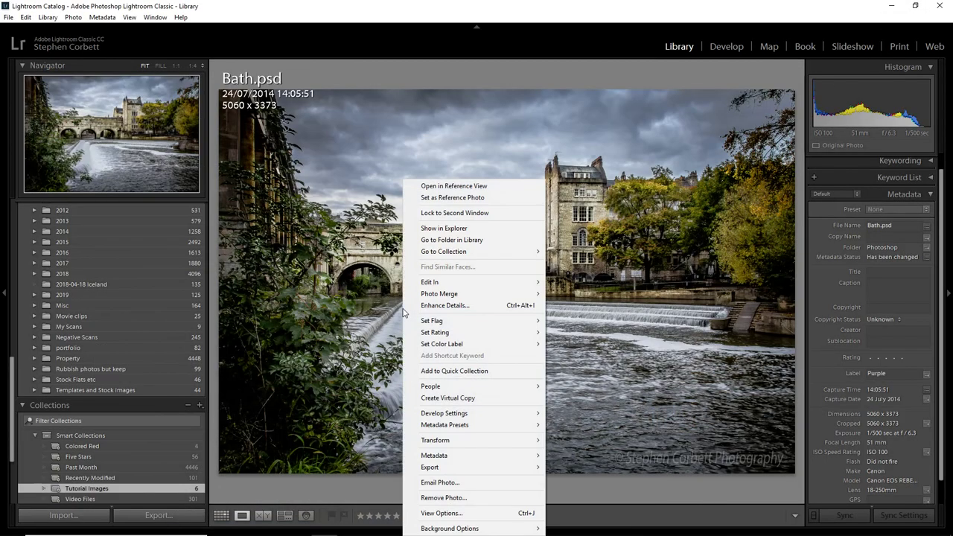
pyautogui.moveTo(448, 288)
pyautogui.click(653, 282)
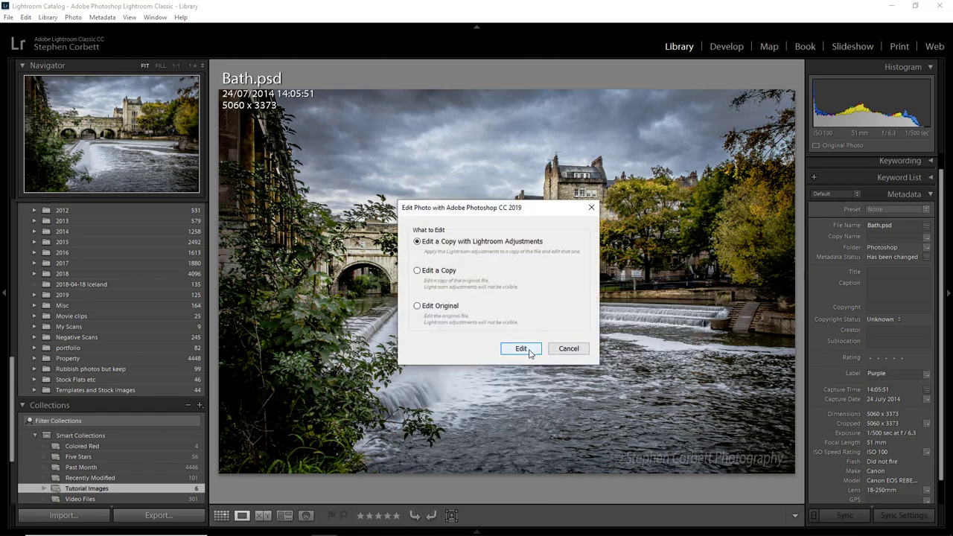
pyautogui.click(521, 349)
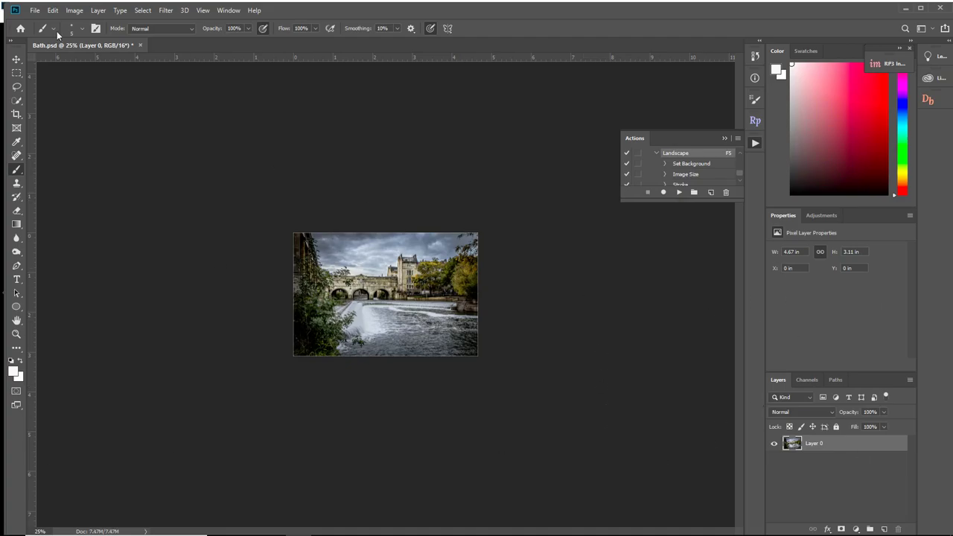
# - Close the resized Bath.psd without saving and show the Tutorial Images collection as a grid in Lightroom Classic
pyautogui.click(140, 45)
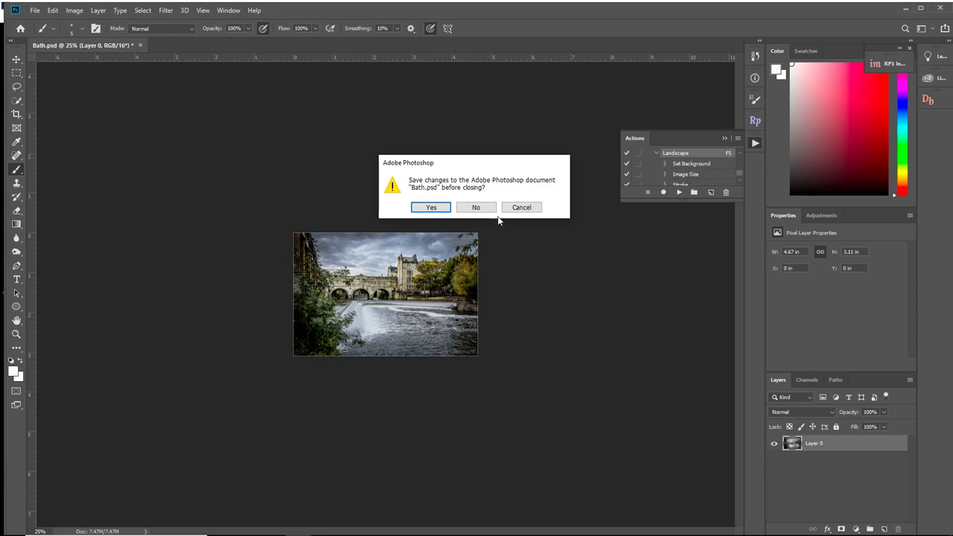
pyautogui.click(475, 208)
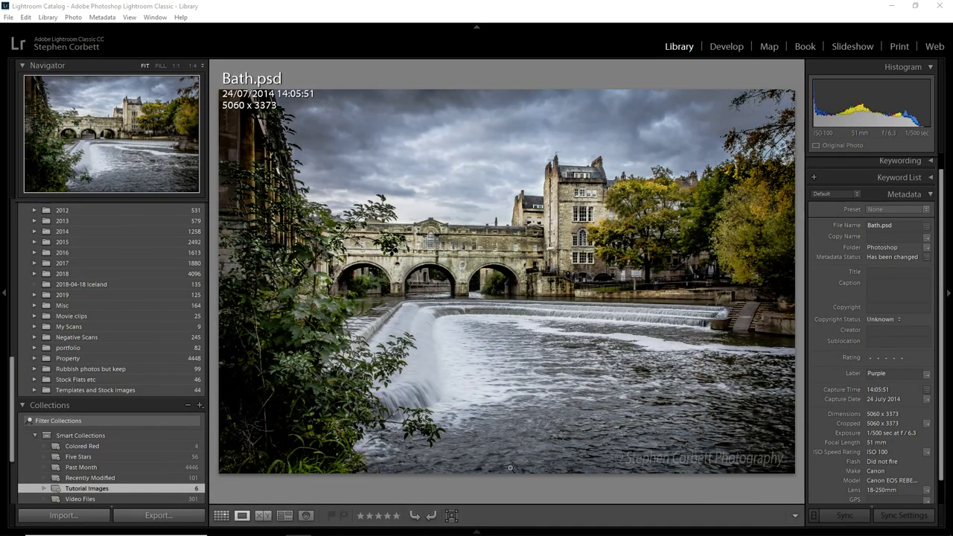
pyautogui.click(222, 516)
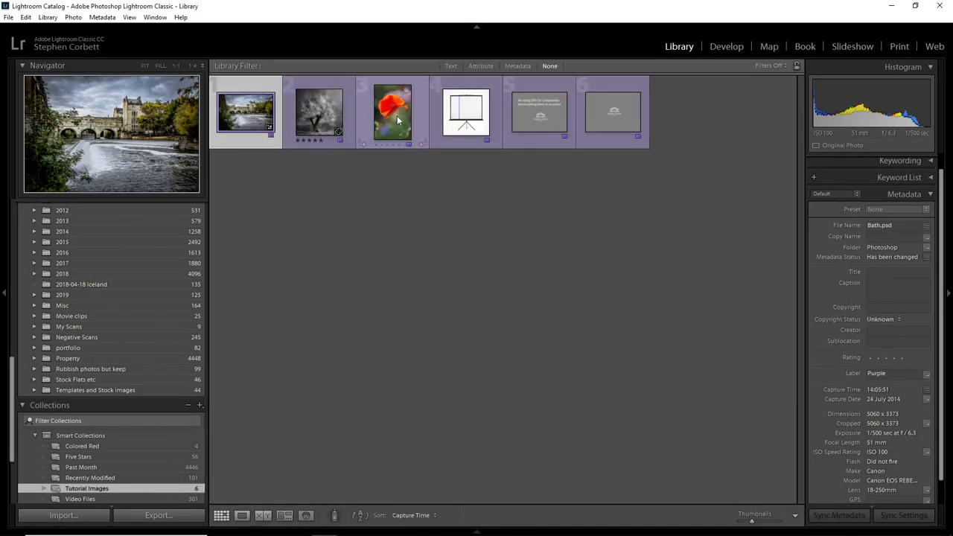
# - Open the portrait-format red poppy photo from the Tutorial Images collection in Photoshop CC 2019
pyautogui.click(399, 122)
pyautogui.rightClick(397, 115)
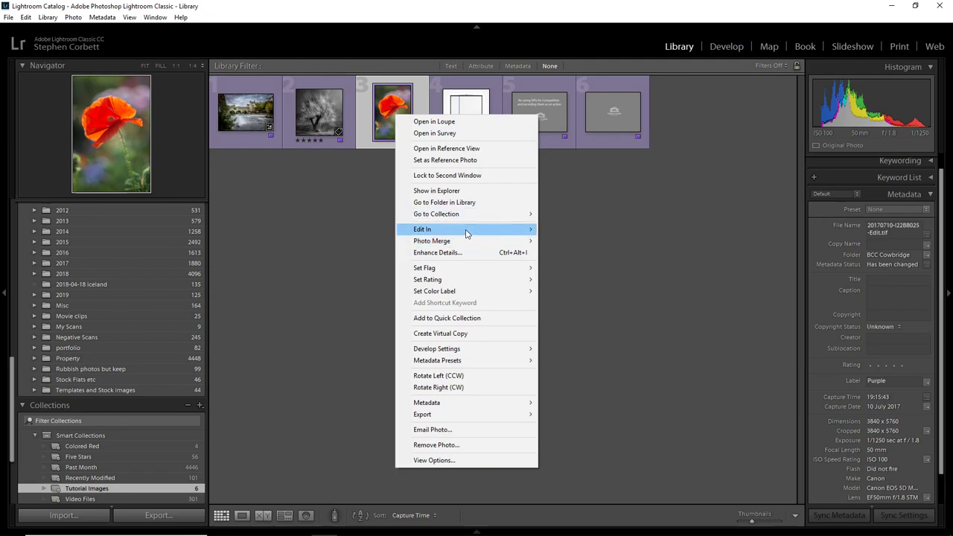
pyautogui.moveTo(461, 234)
pyautogui.click(572, 232)
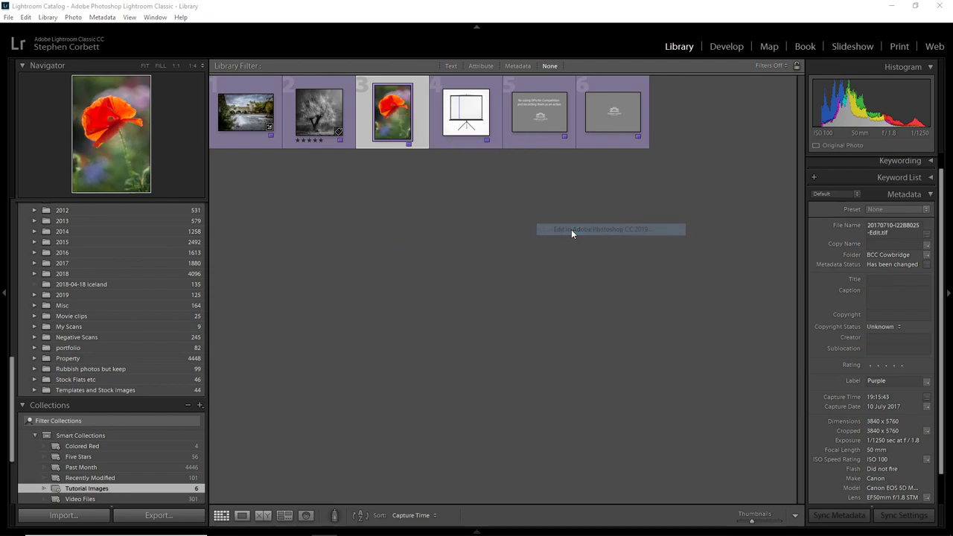
pyautogui.click(521, 352)
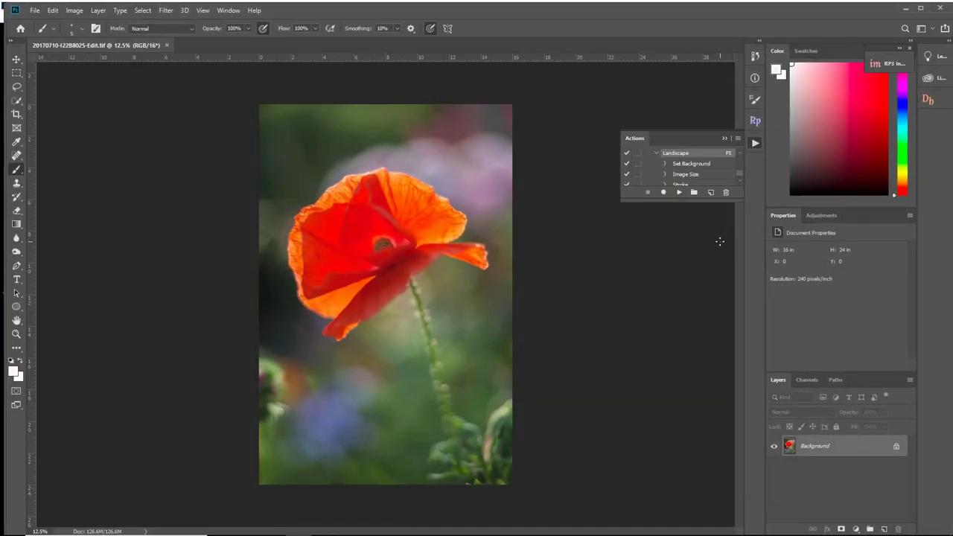
# - Create a new action named Portrait in the Function Keys set, assign it to F7 without modifiers, and start recording
pyautogui.click(712, 194)
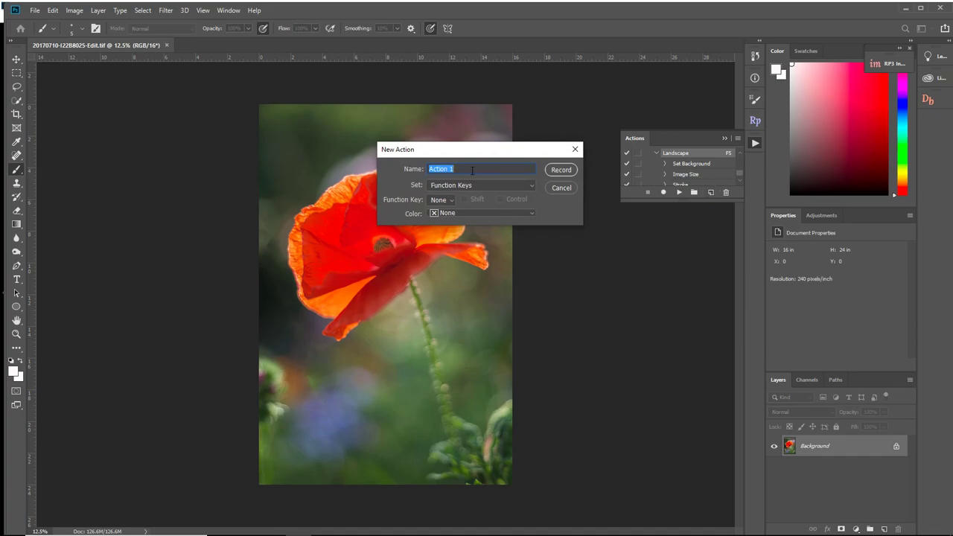
pyautogui.write('Portrait')
pyautogui.click(450, 200)
pyautogui.click(442, 266)
pyautogui.click(464, 200)
pyautogui.click(500, 200)
pyautogui.click(500, 200)
pyautogui.click(451, 201)
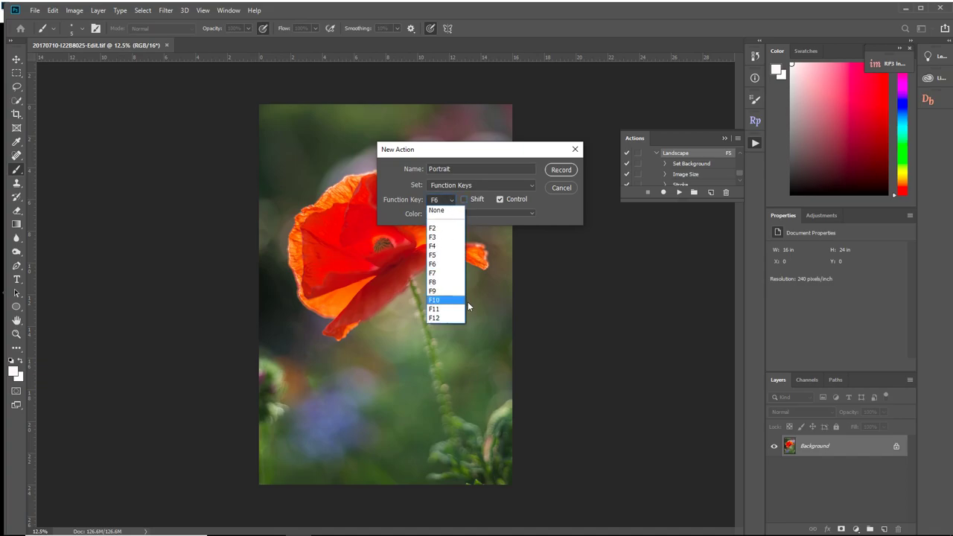
pyautogui.click(438, 274)
pyautogui.click(501, 199)
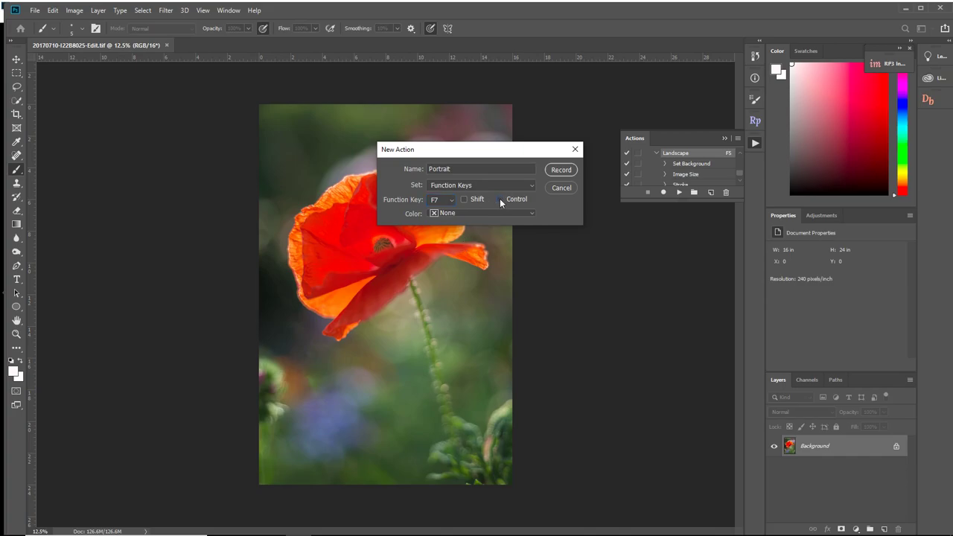
pyautogui.click(561, 171)
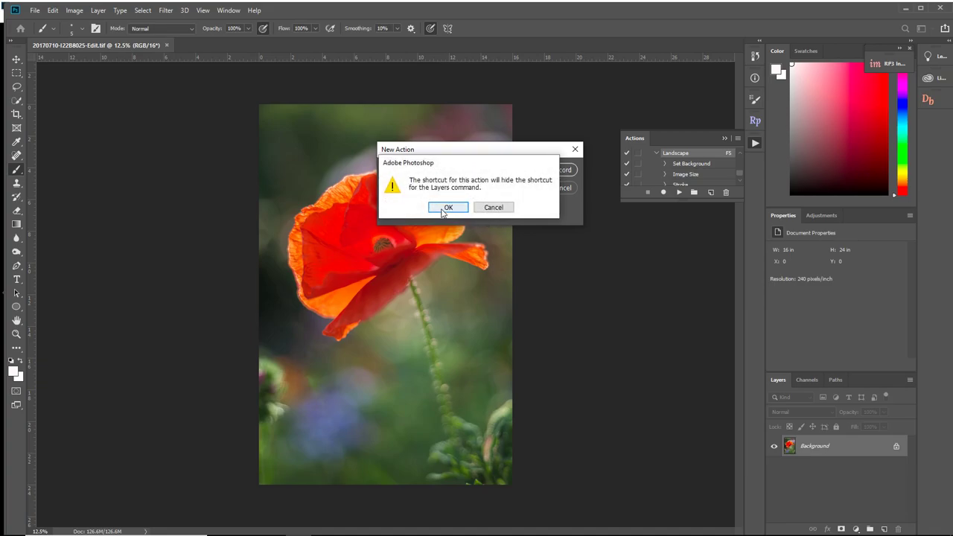
pyautogui.click(448, 207)
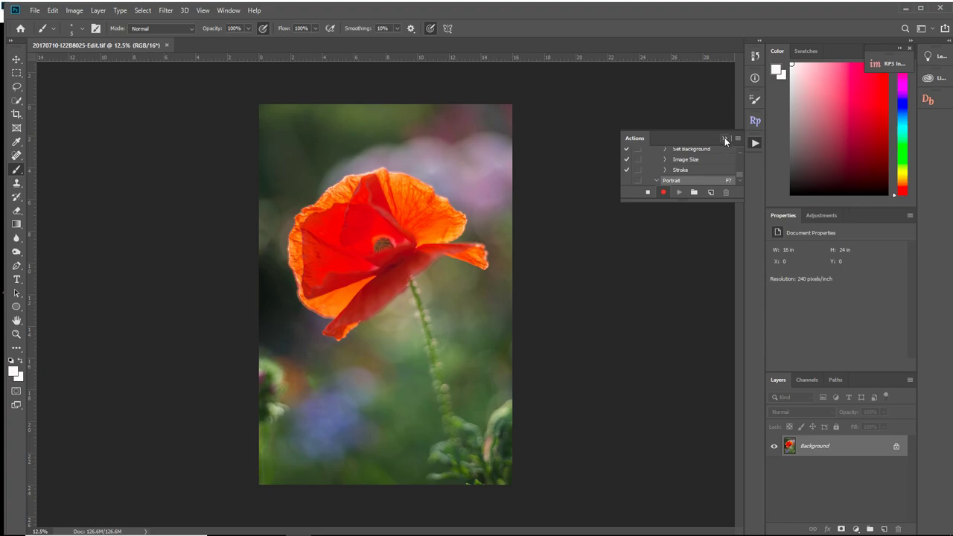
# - Unlock the Background layer and resize the poppy image to 1050 pixels high at 300 pixels/inch
pyautogui.click(897, 447)
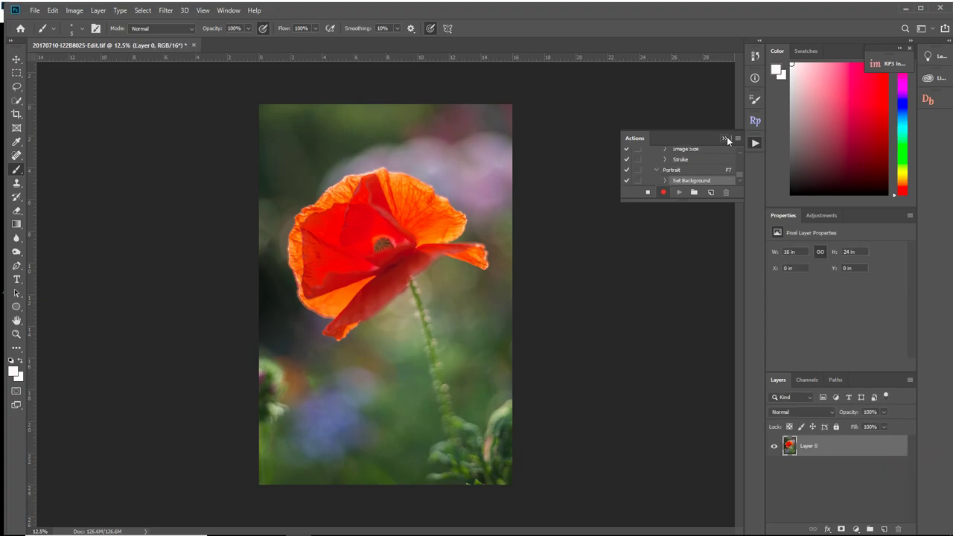
pyautogui.click(724, 138)
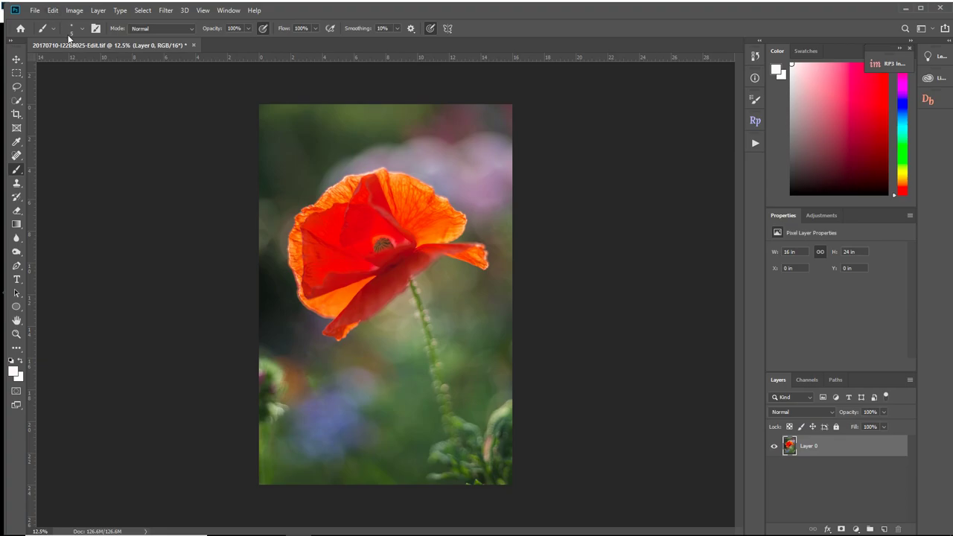
pyautogui.click(74, 11)
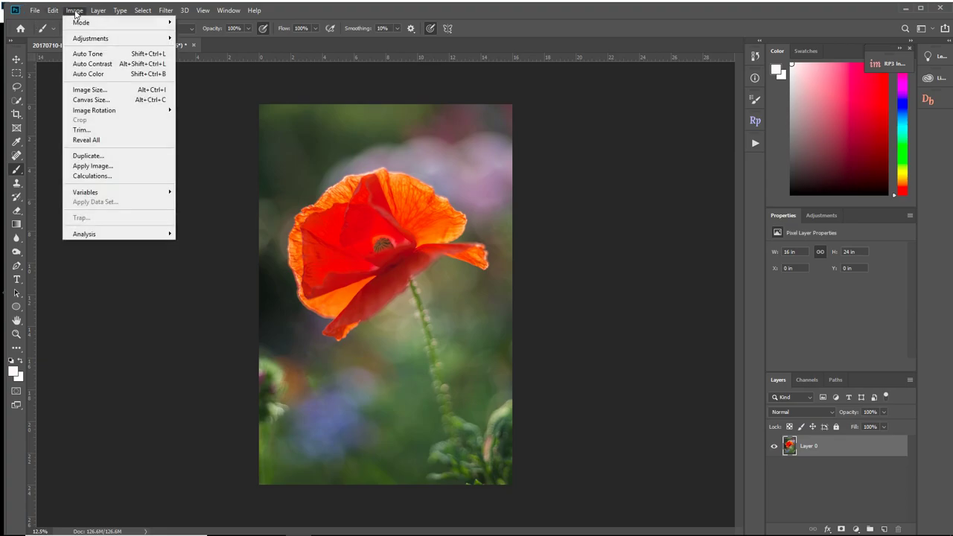
pyautogui.click(104, 90)
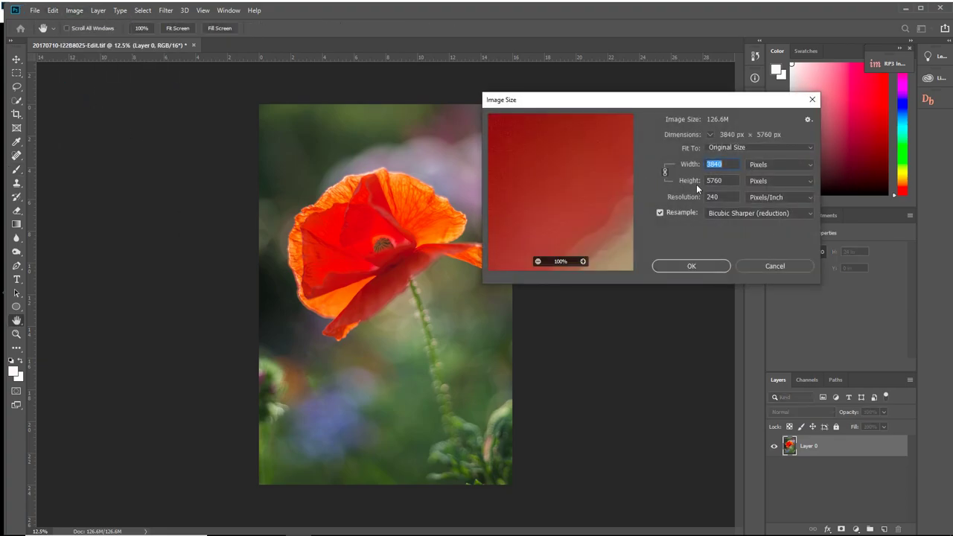
pyautogui.moveTo(722, 197); pyautogui.dragTo(688, 197)
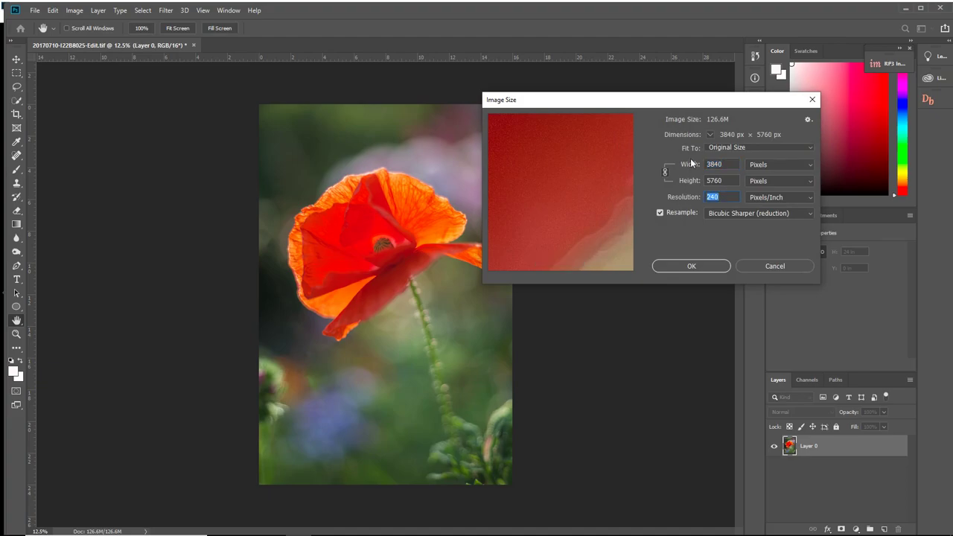
pyautogui.write('300')
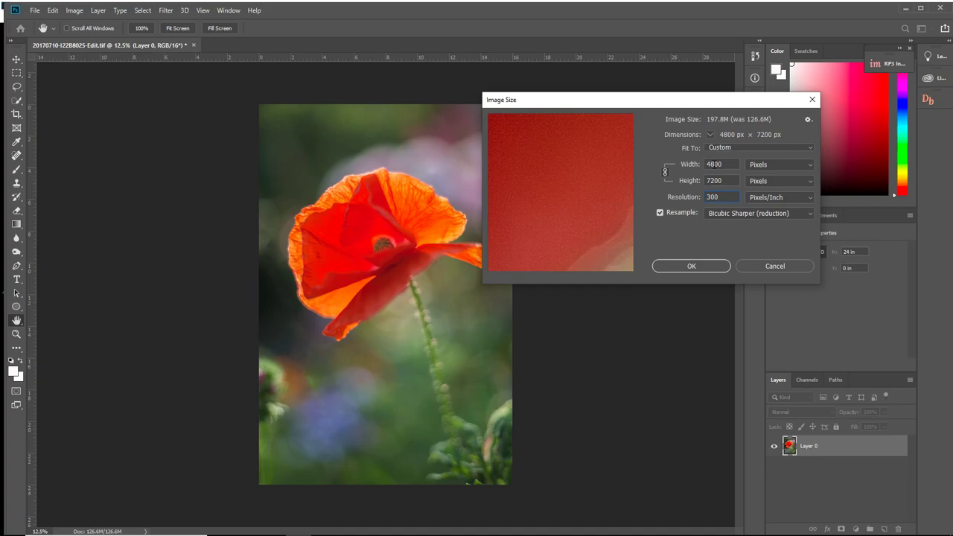
pyautogui.doubleClick(728, 180)
pyautogui.write('10')
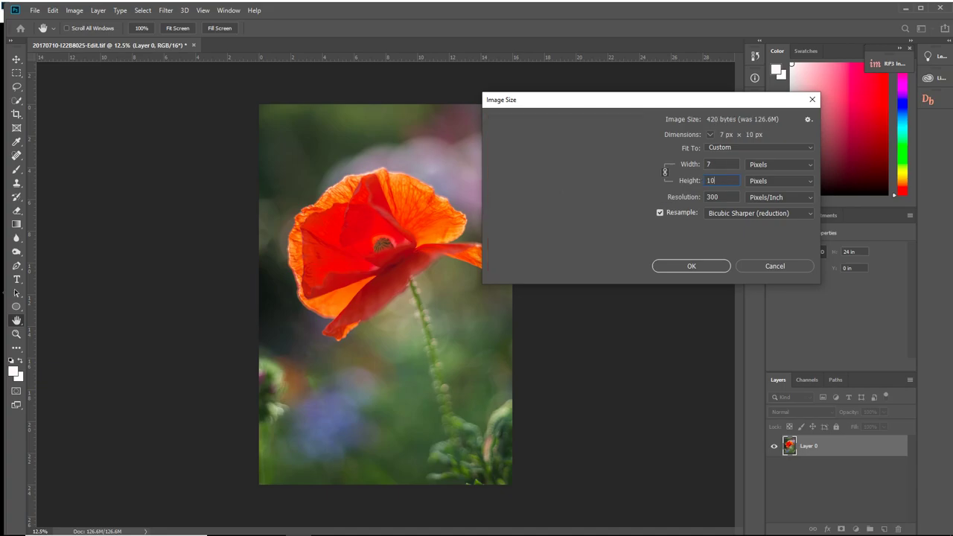
pyautogui.write('50')
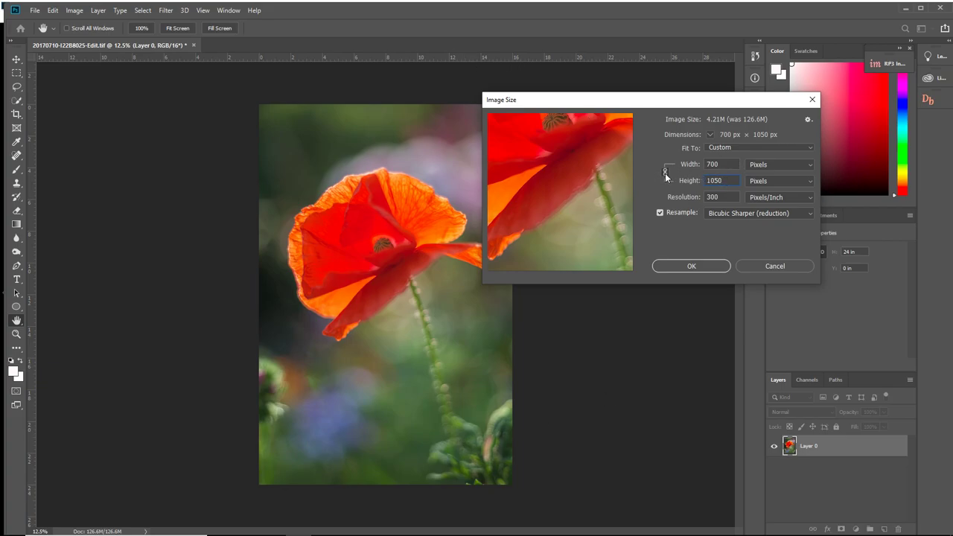
pyautogui.click(701, 267)
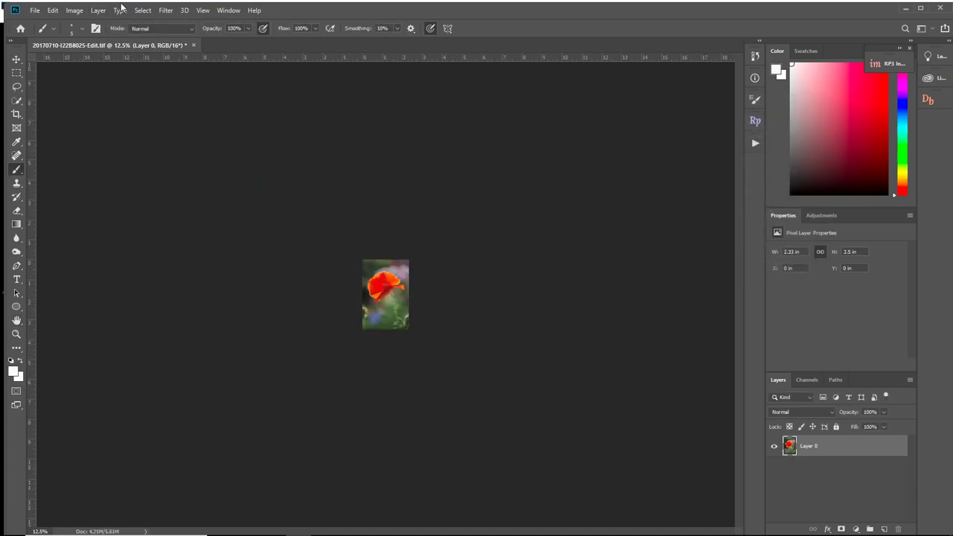
# - Add a centered 2 px white stroke to the poppy image and stop recording the Portrait action
pyautogui.click(54, 11)
pyautogui.click(65, 186)
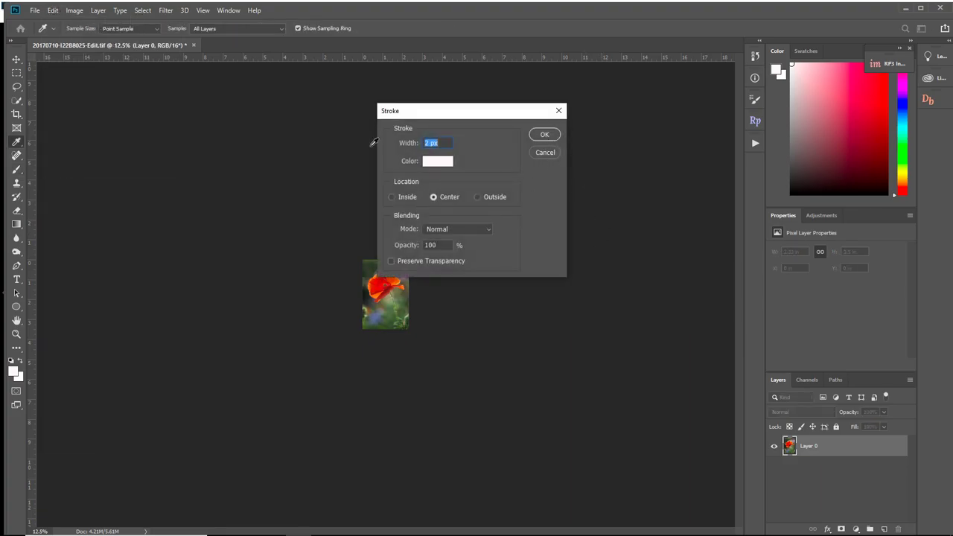
pyautogui.click(545, 135)
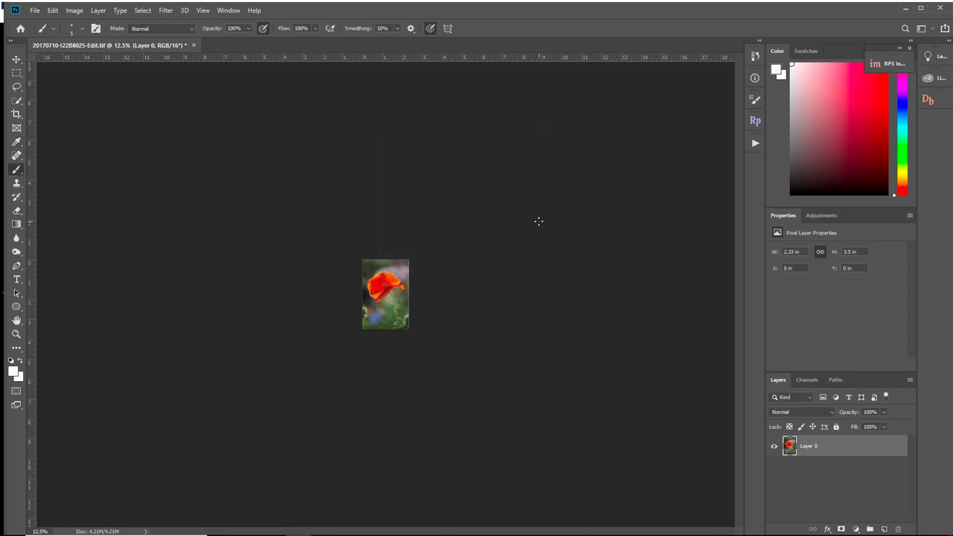
pyautogui.click(754, 143)
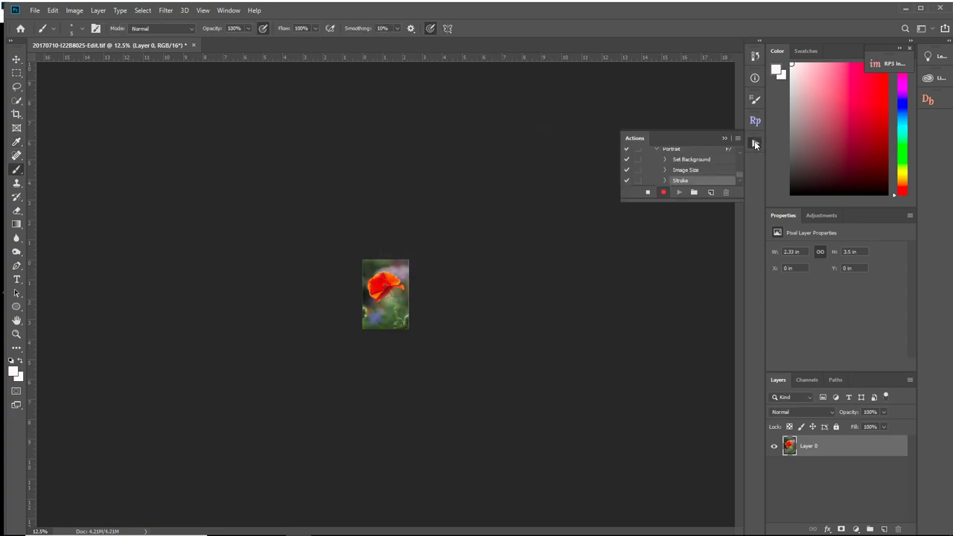
pyautogui.click(648, 192)
pyautogui.click(725, 138)
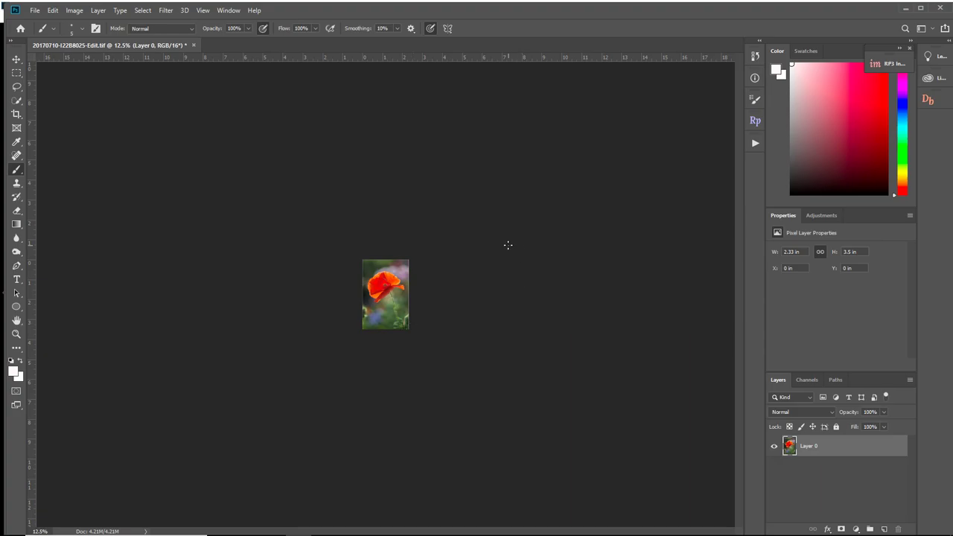
# - Close the poppy image without saving and open the recent file 20150117-Copice on the Lake(2).tif
pyautogui.click(194, 45)
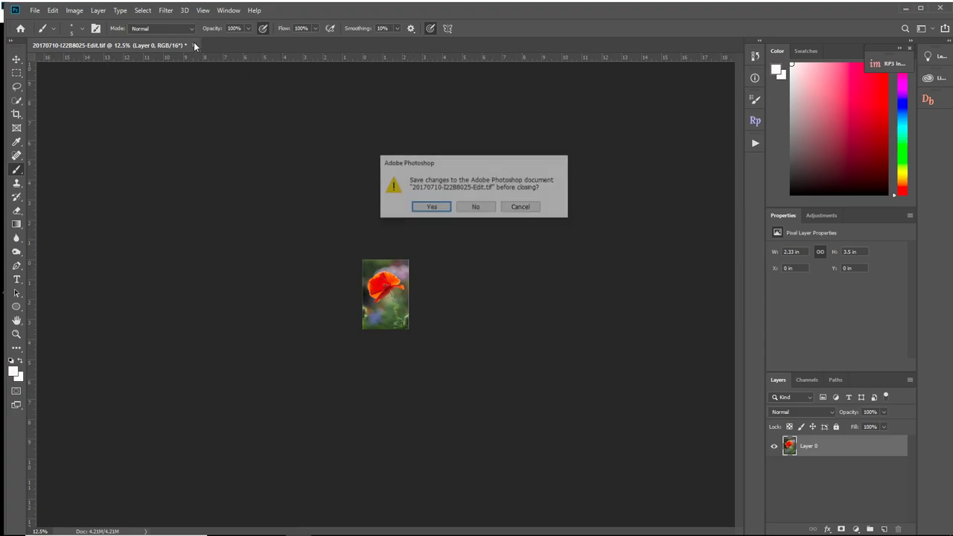
pyautogui.click(485, 210)
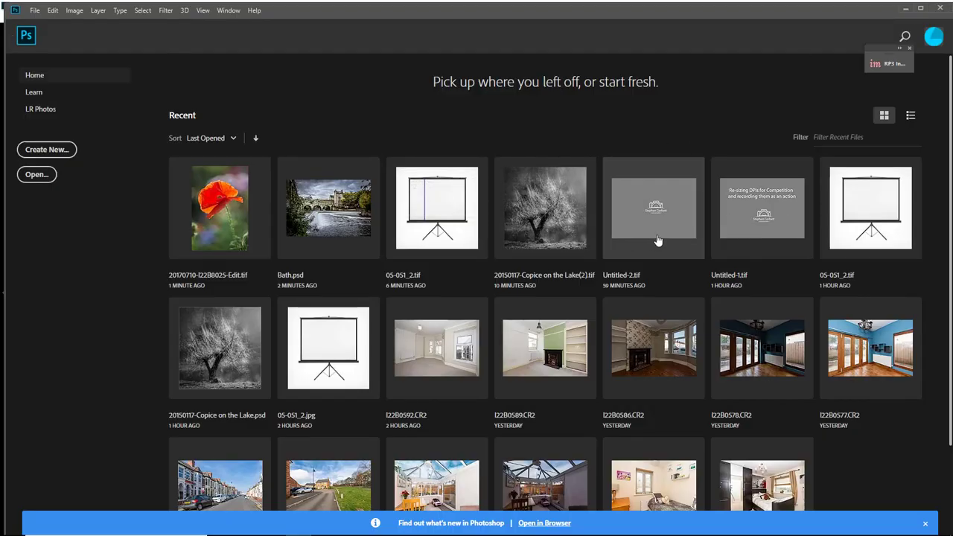
pyautogui.click(541, 228)
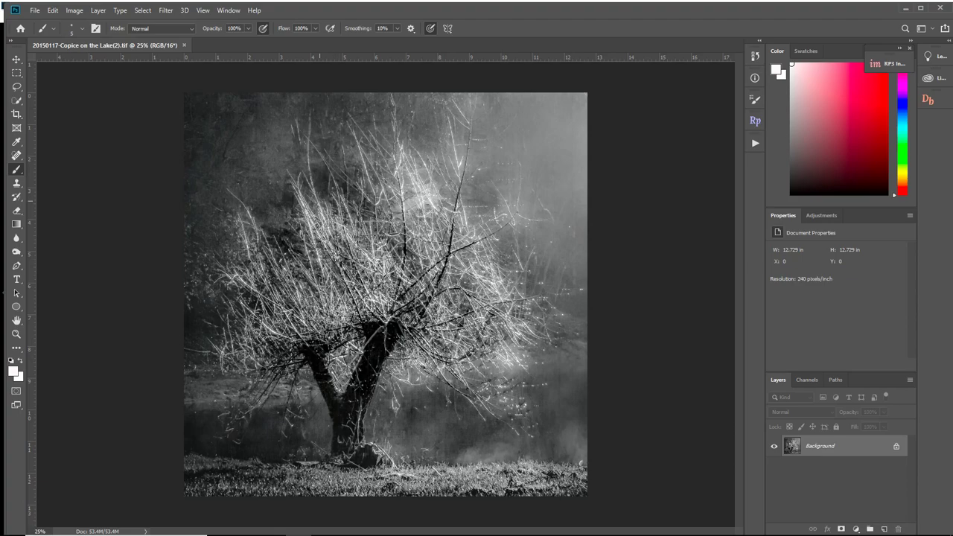
# - Check the square tree image's pixel dimensions and run the recorded resize-and-stroke action on it
pyautogui.click(74, 10)
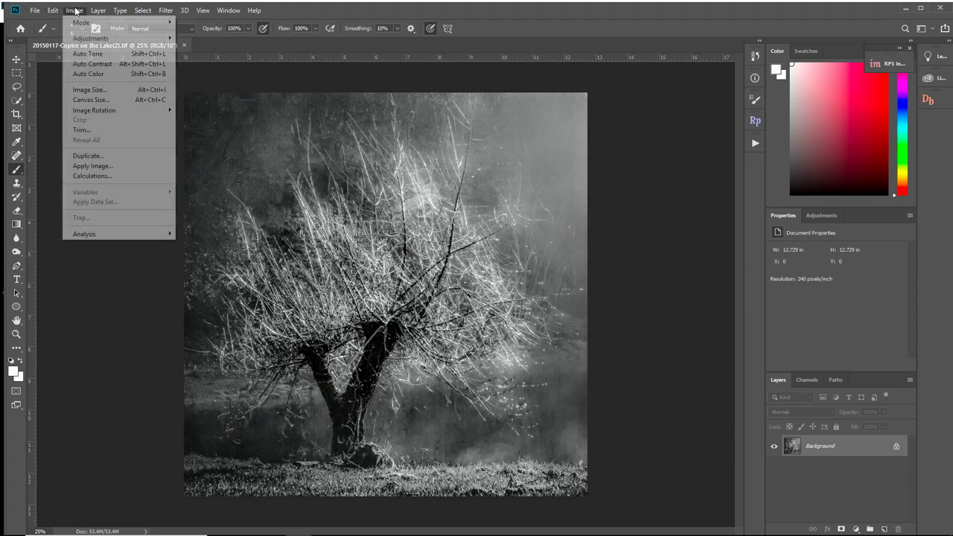
pyautogui.click(94, 92)
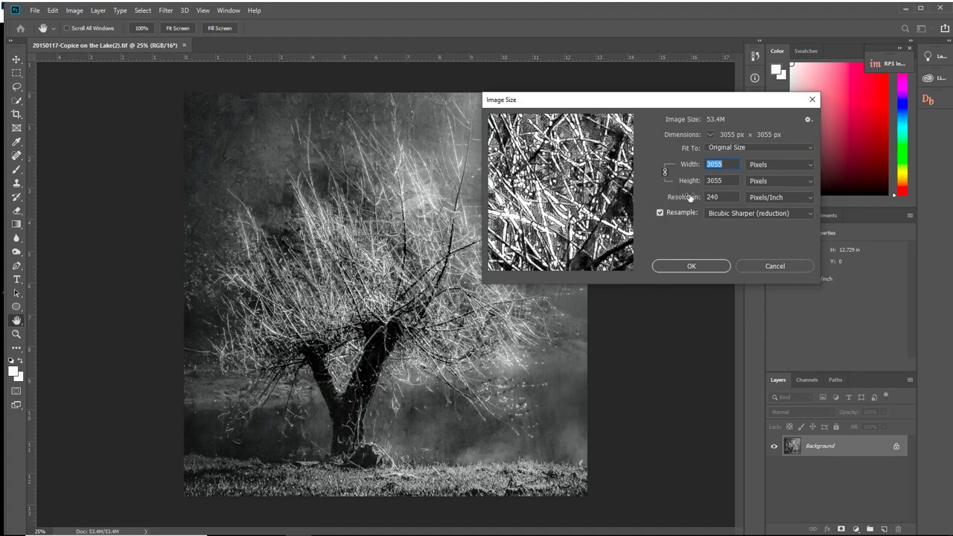
pyautogui.click(794, 270)
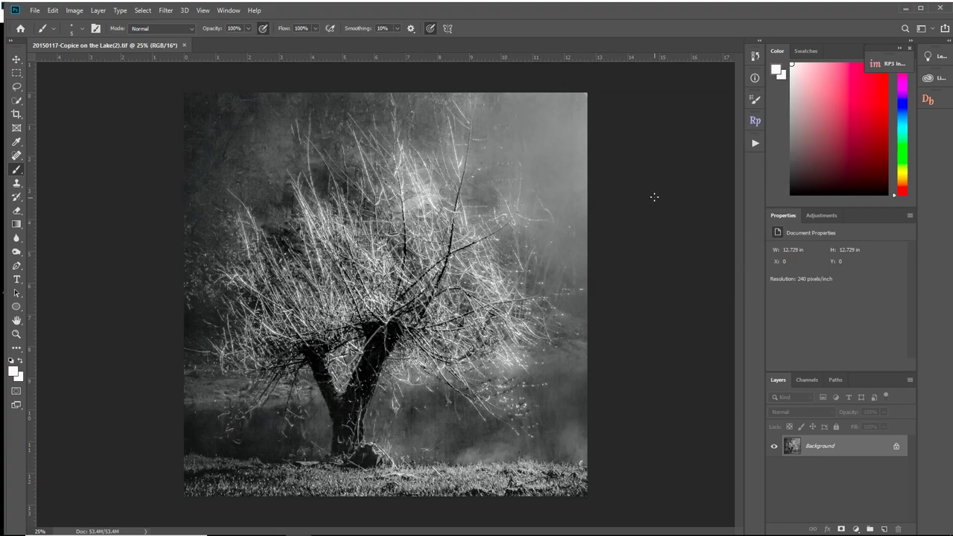
pyautogui.press('F2')
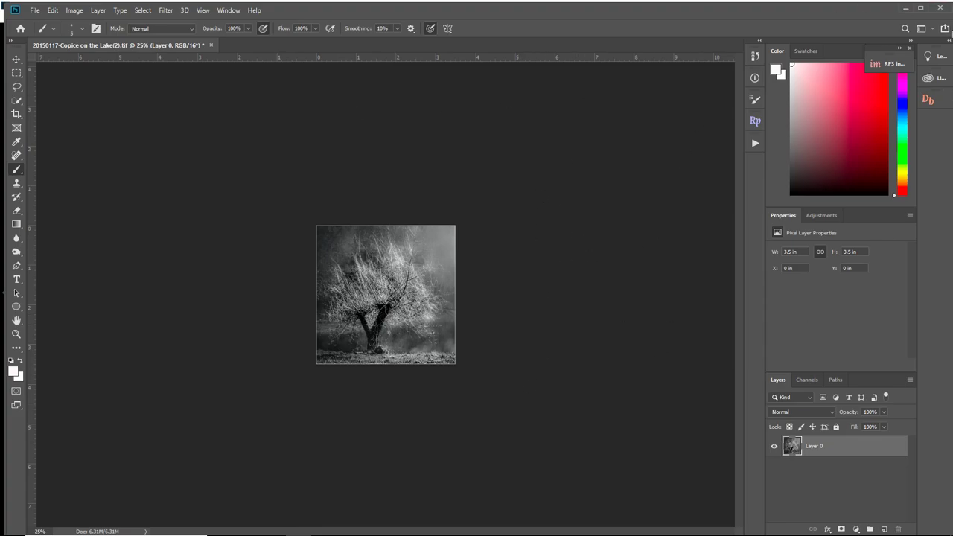
# - Quit Photoshop with the resized tree image still open
pyautogui.click(940, 8)
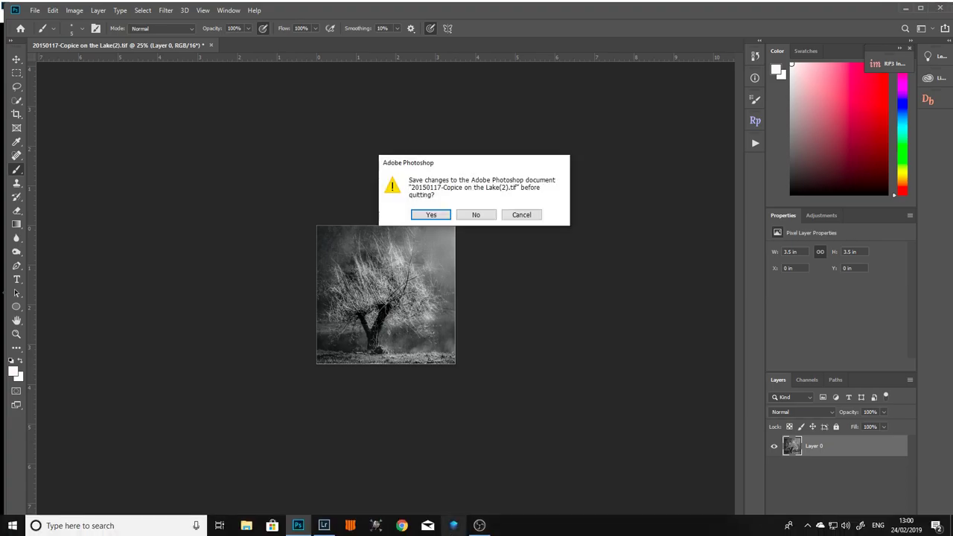